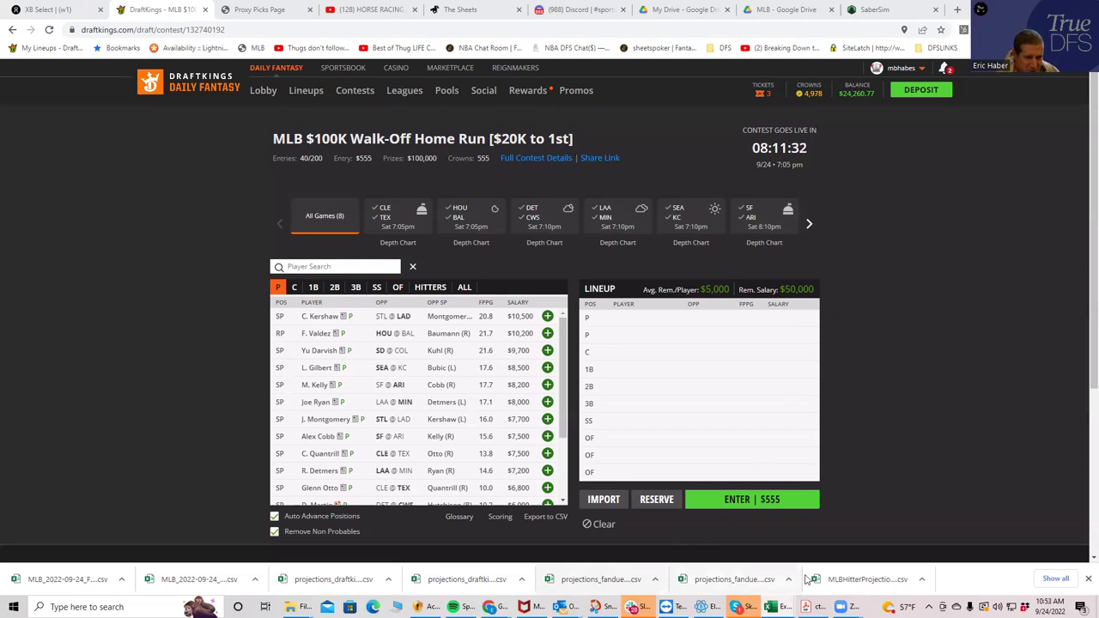
Maximize the MLBDK_Stacks workbook and sort teams by raw stack, largest first, putting SD at 55.13 on top
mouse_move(783, 606)
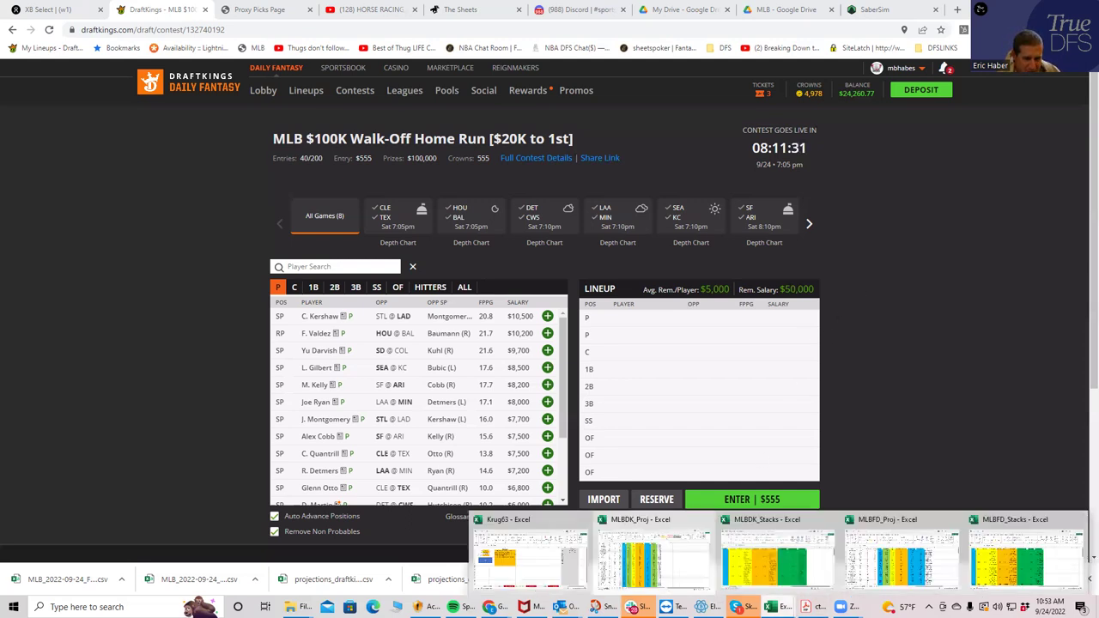
left_click(769, 550)
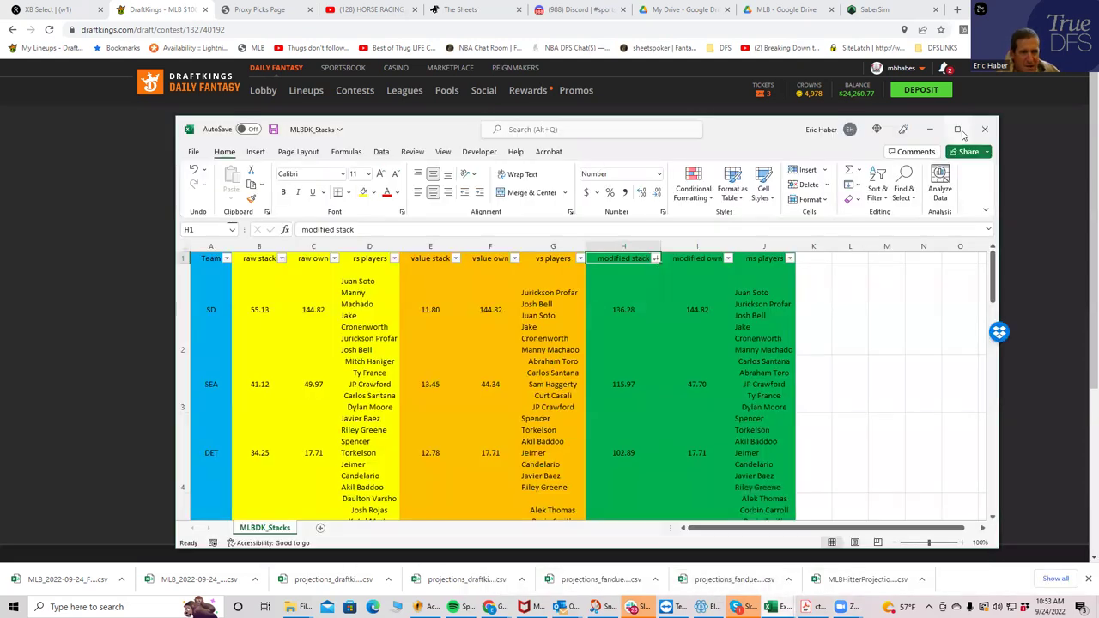
left_click(957, 129)
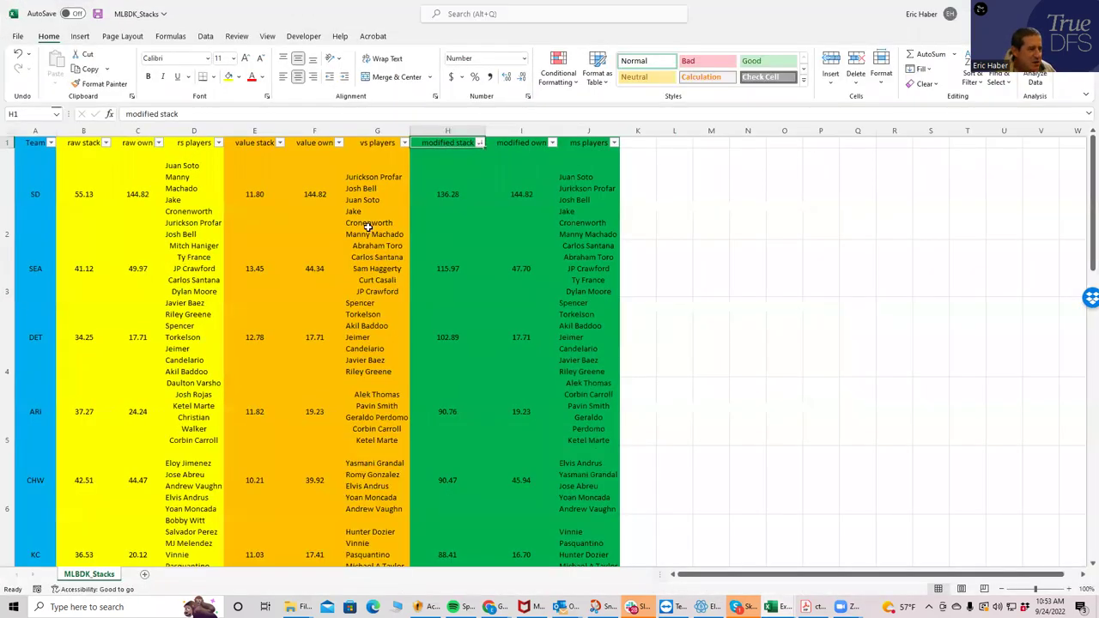
left_click(106, 143)
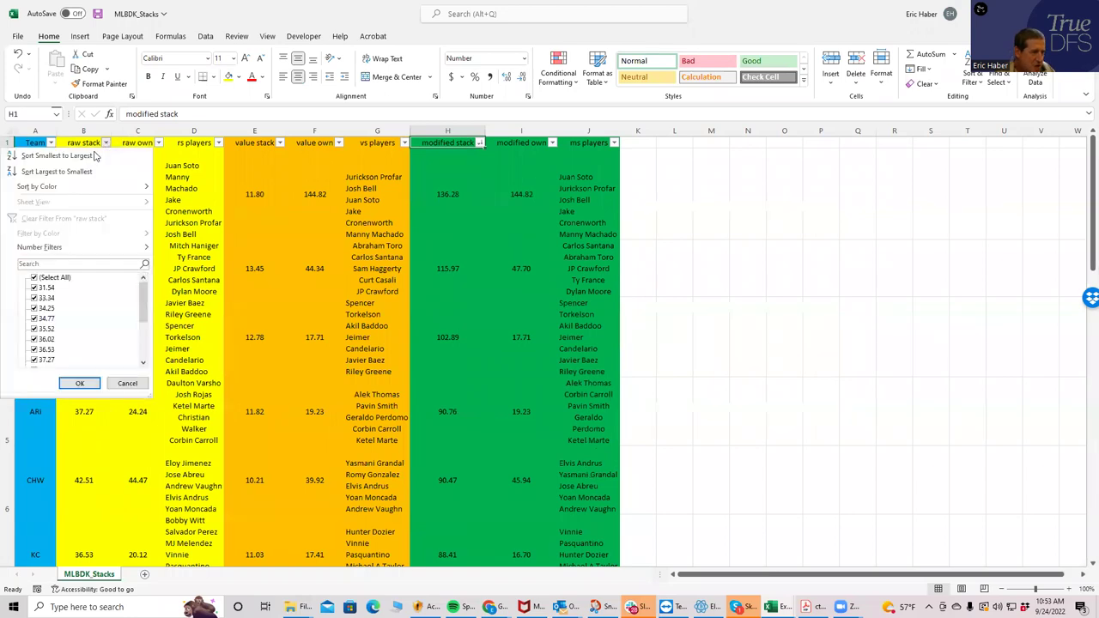
left_click(77, 171)
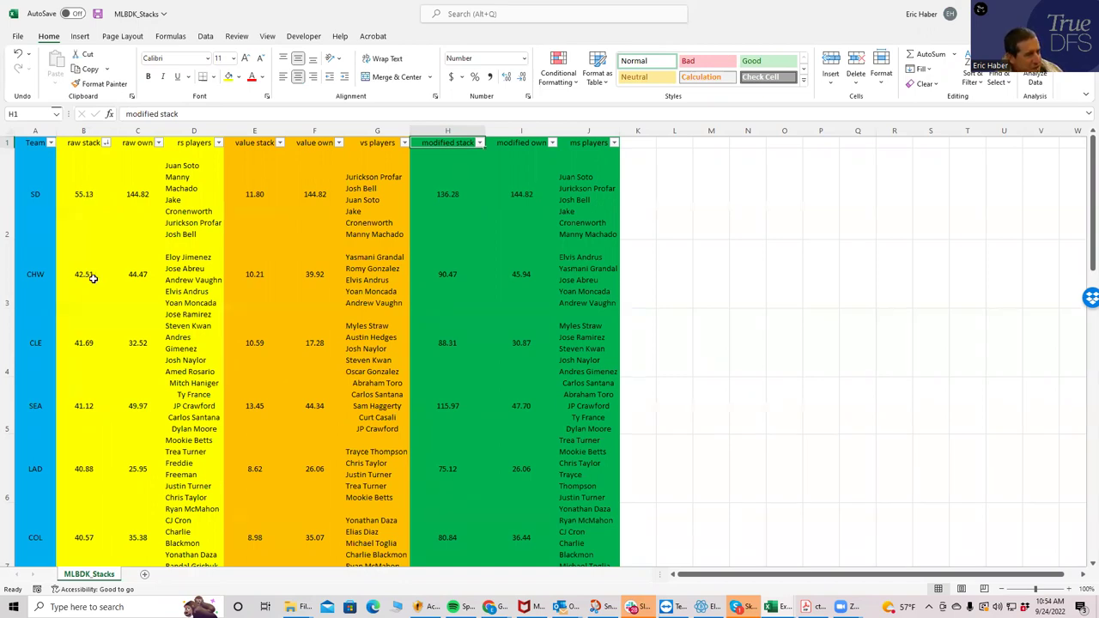
left_click(149, 196)
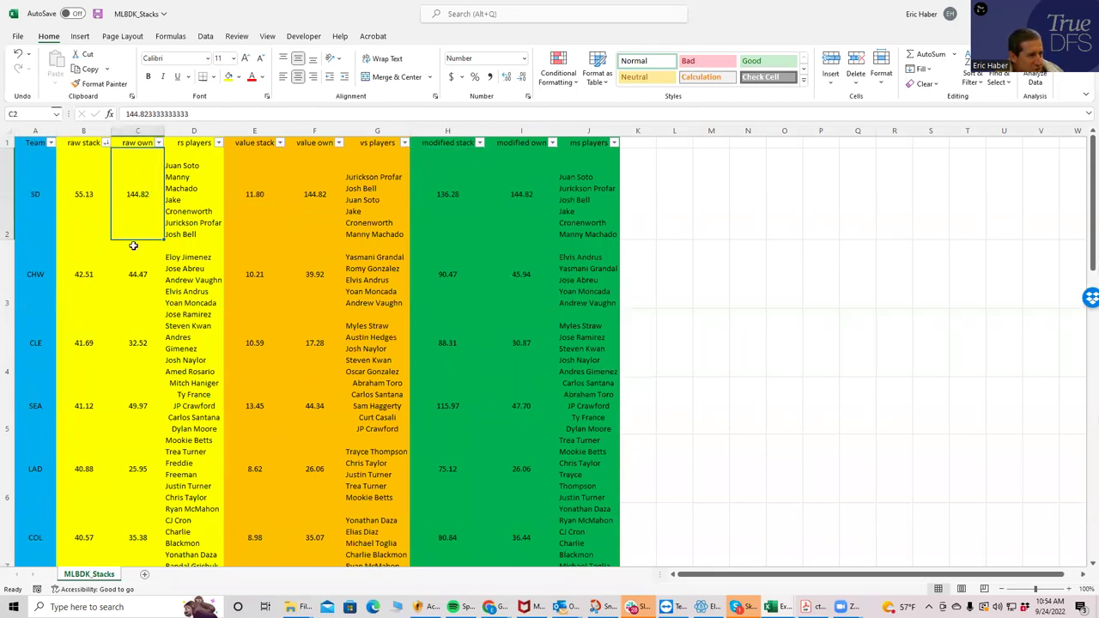
left_click(137, 273)
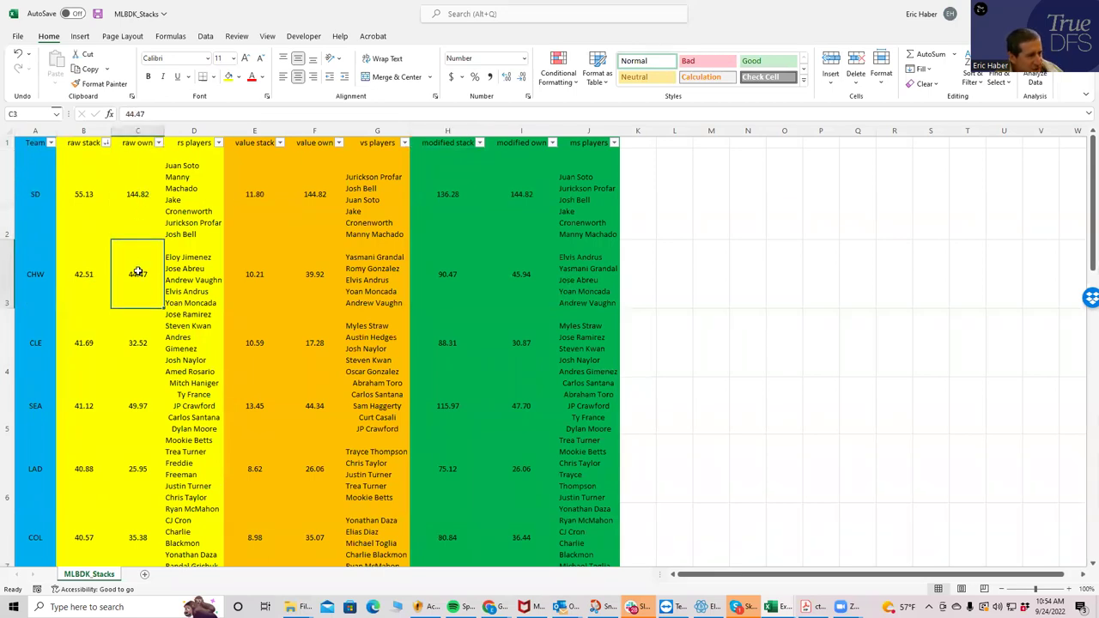
left_click(87, 203)
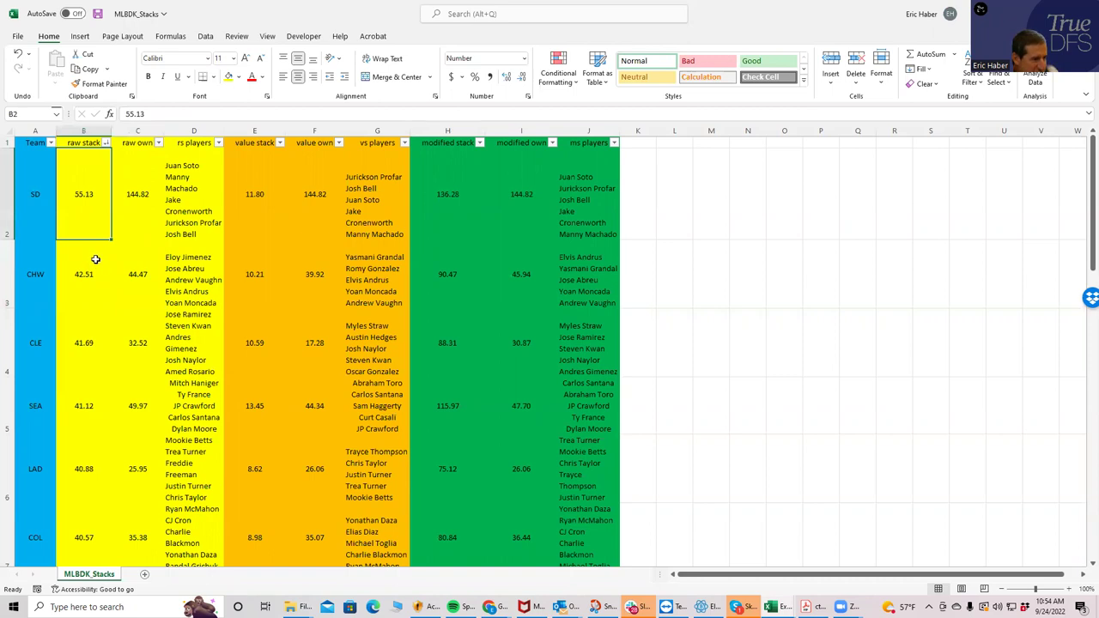
left_click(86, 271)
left_click(87, 341)
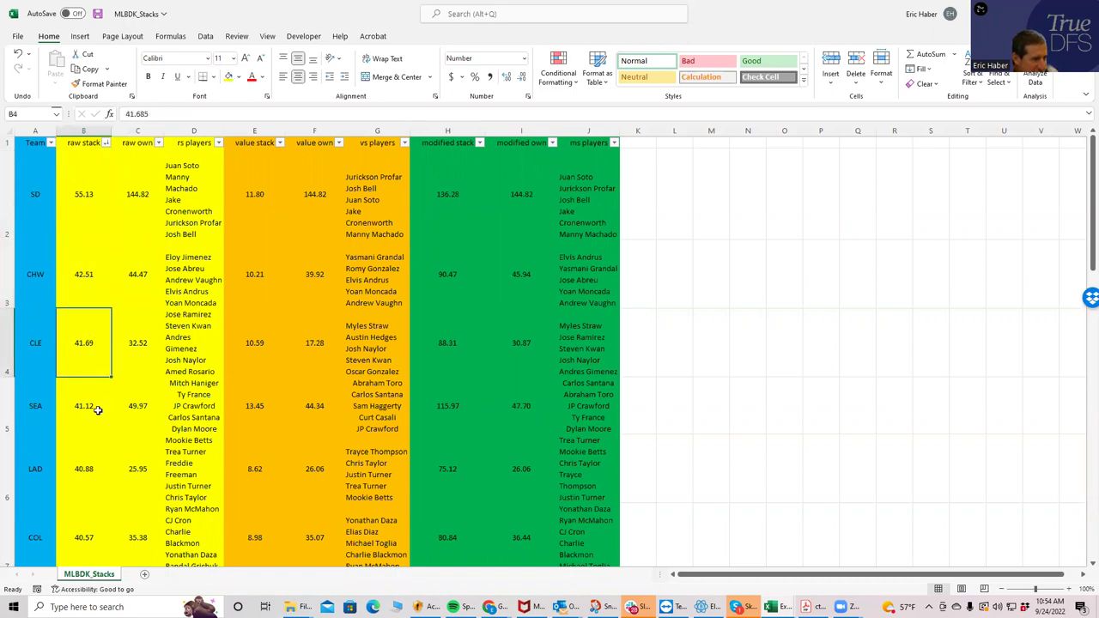
left_click(97, 409)
left_click(91, 462)
left_click(88, 529)
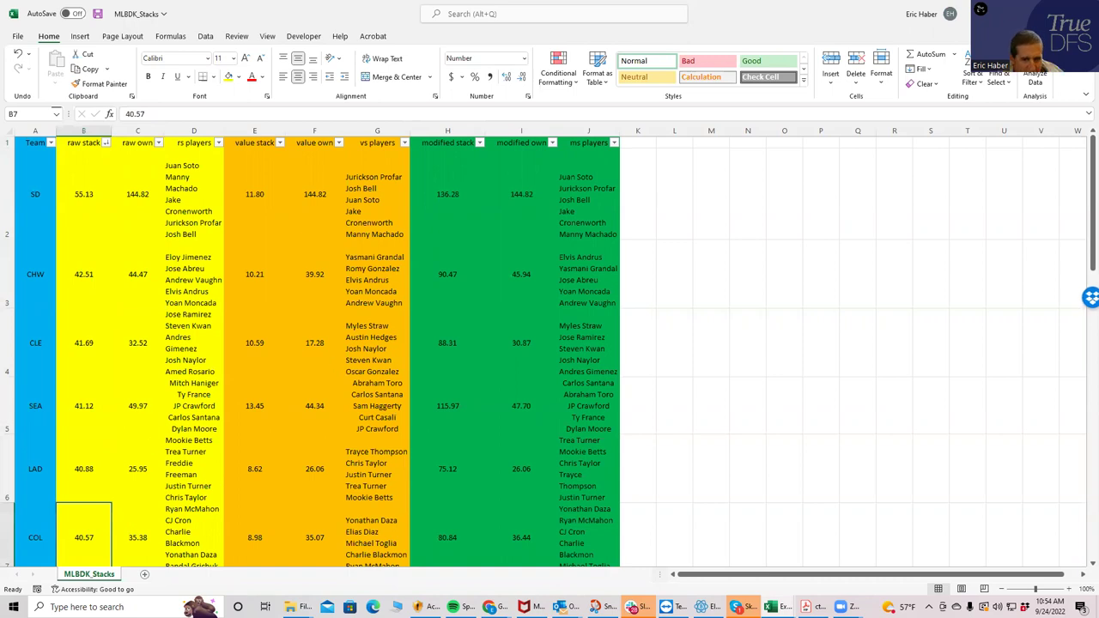
left_click_drag(1084, 239, 1083, 301)
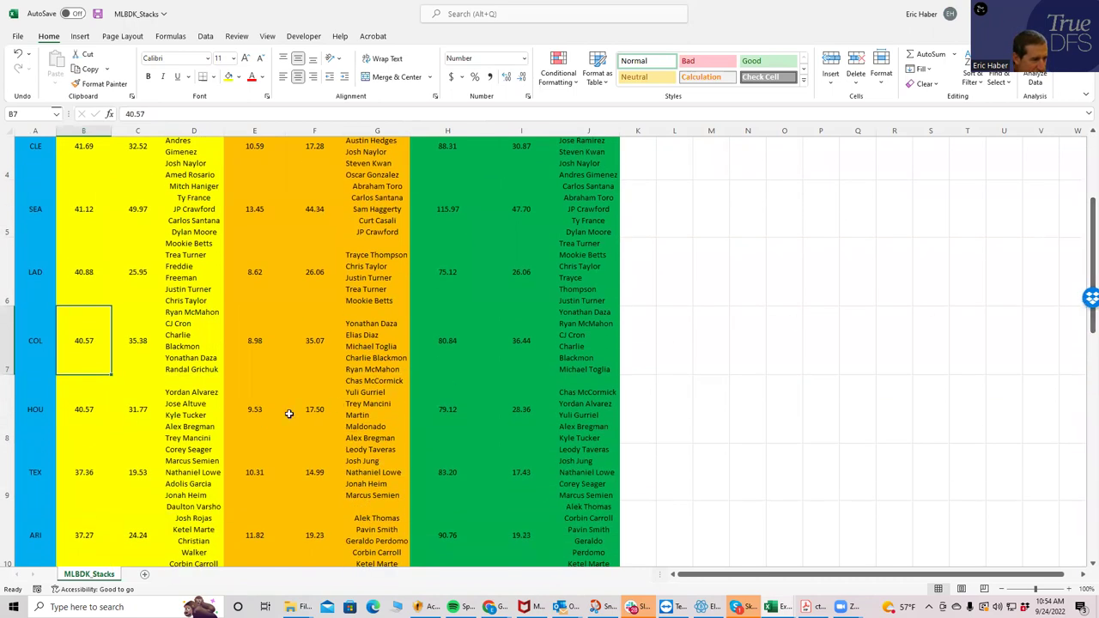
left_click(77, 406)
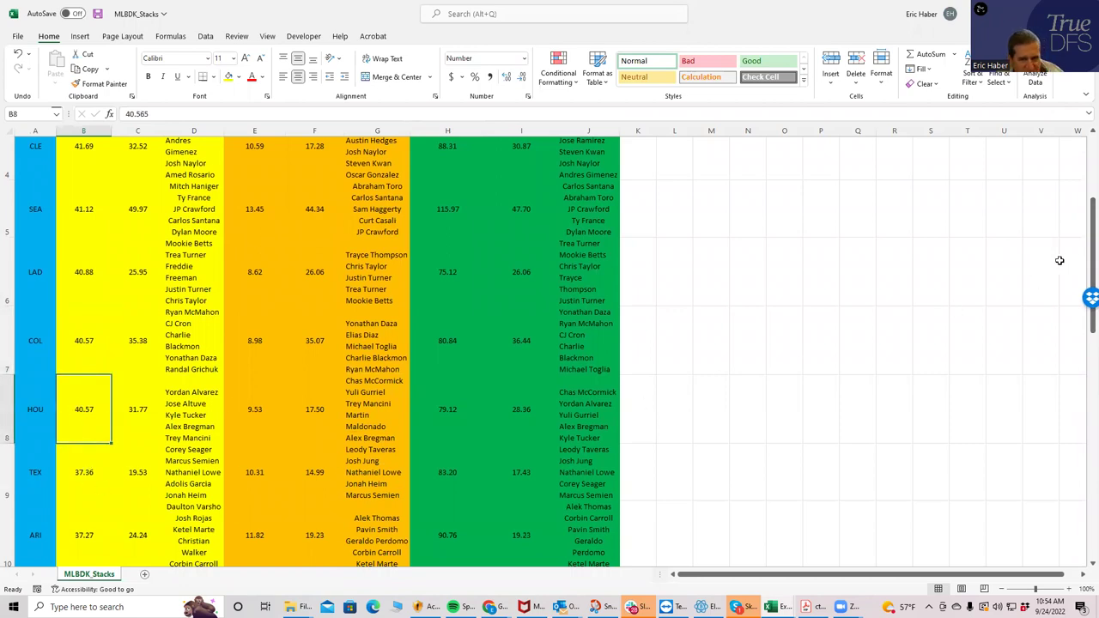
left_click_drag(1084, 250, 1073, 225)
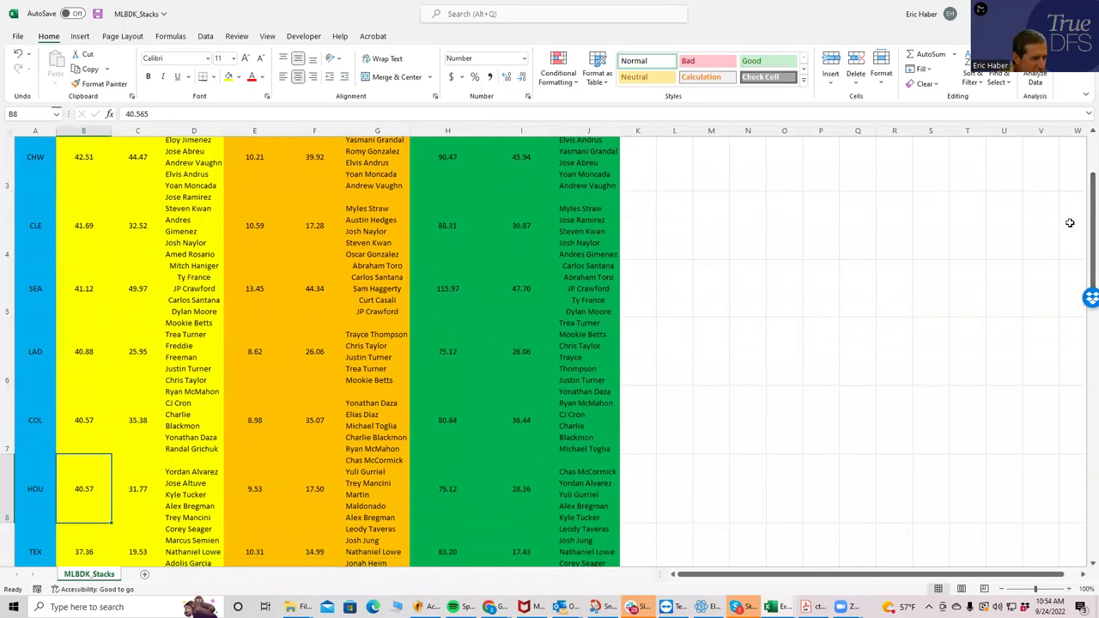
left_click(135, 351)
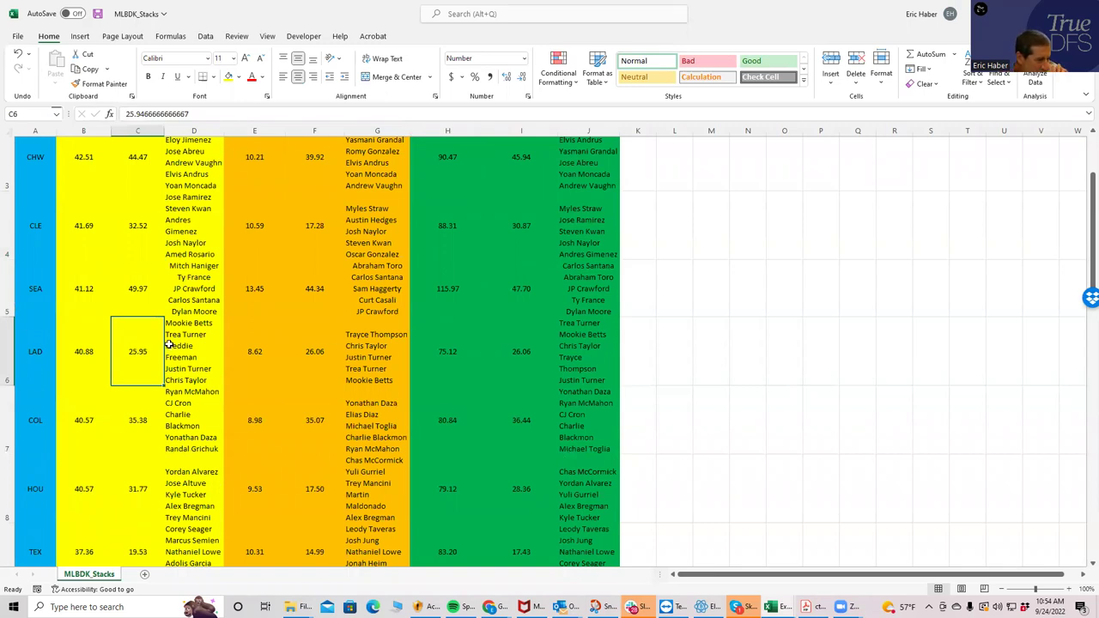
left_click(150, 233)
left_click(138, 340)
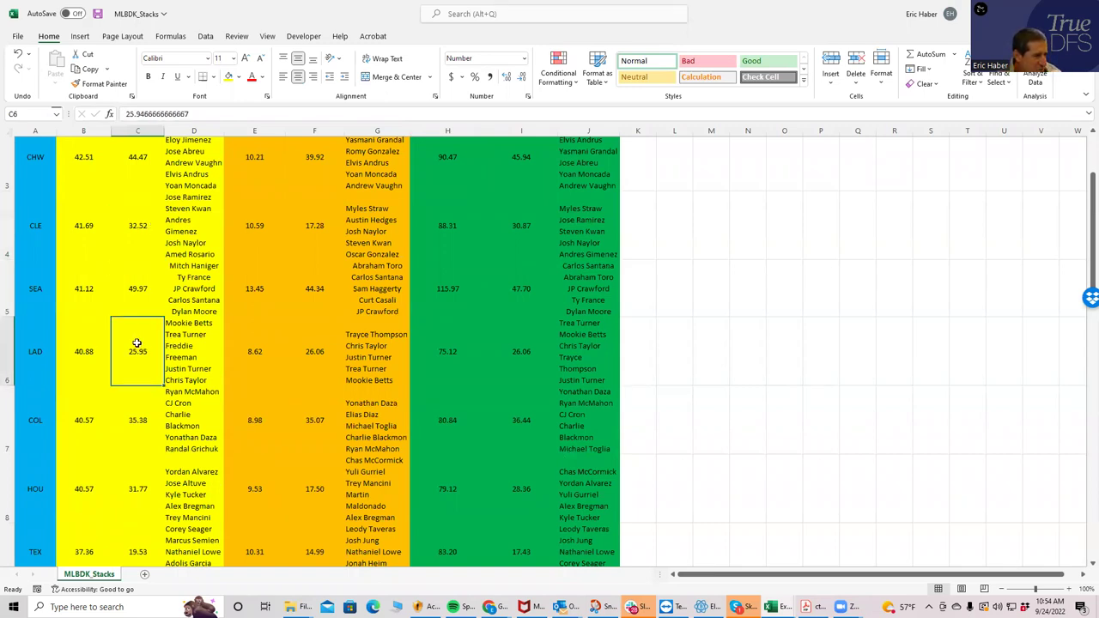
left_click(143, 244)
left_click(136, 348)
left_click(84, 347)
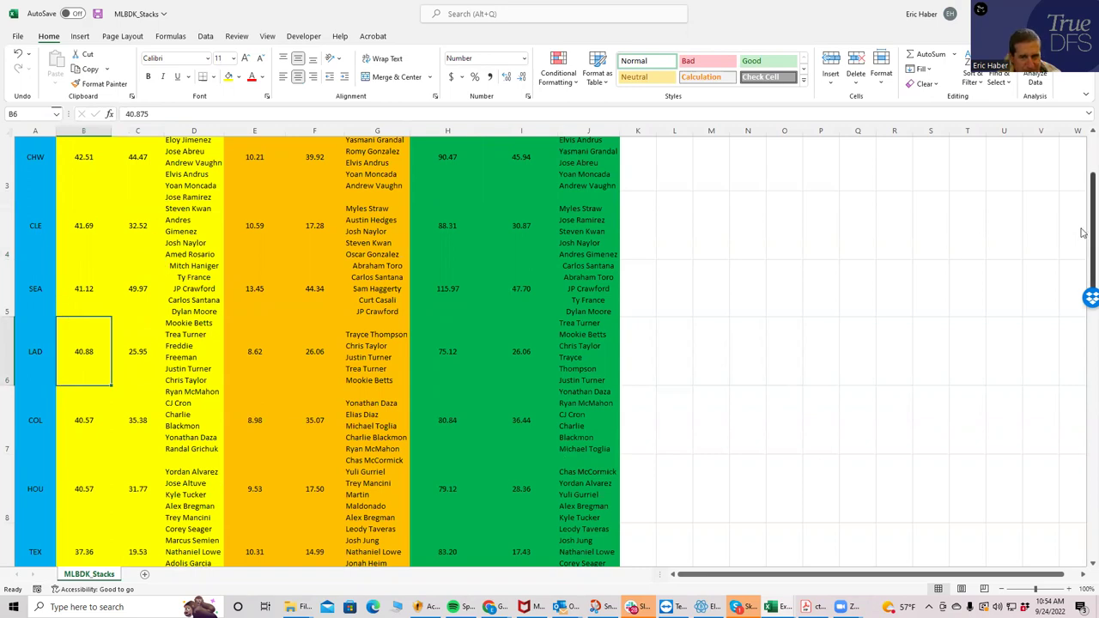
left_click_drag(1084, 233, 1080, 196)
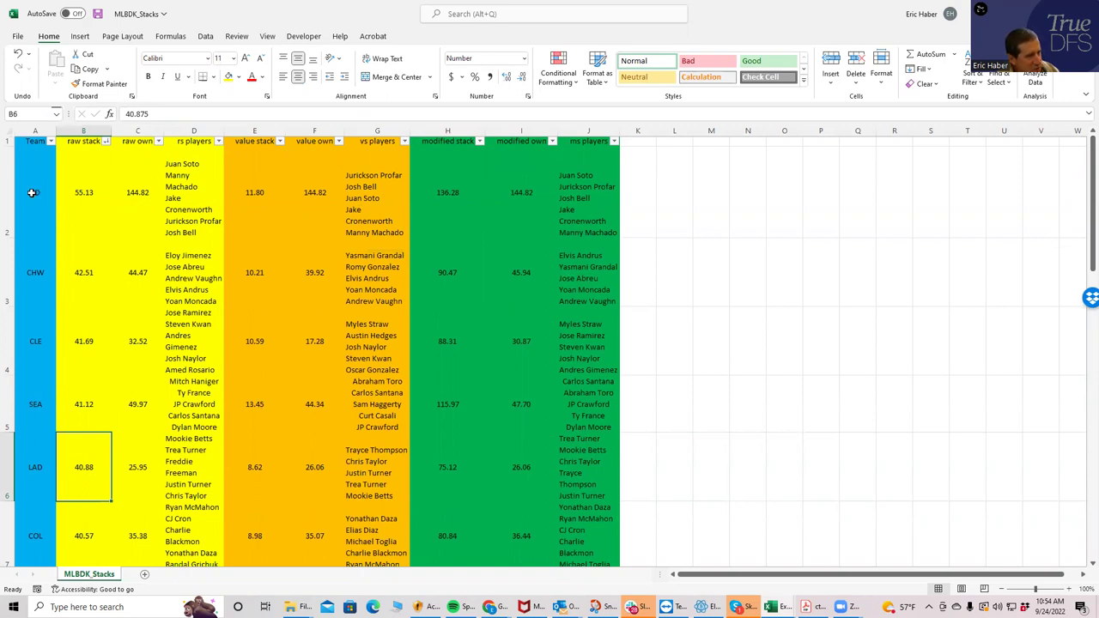
left_click(78, 339)
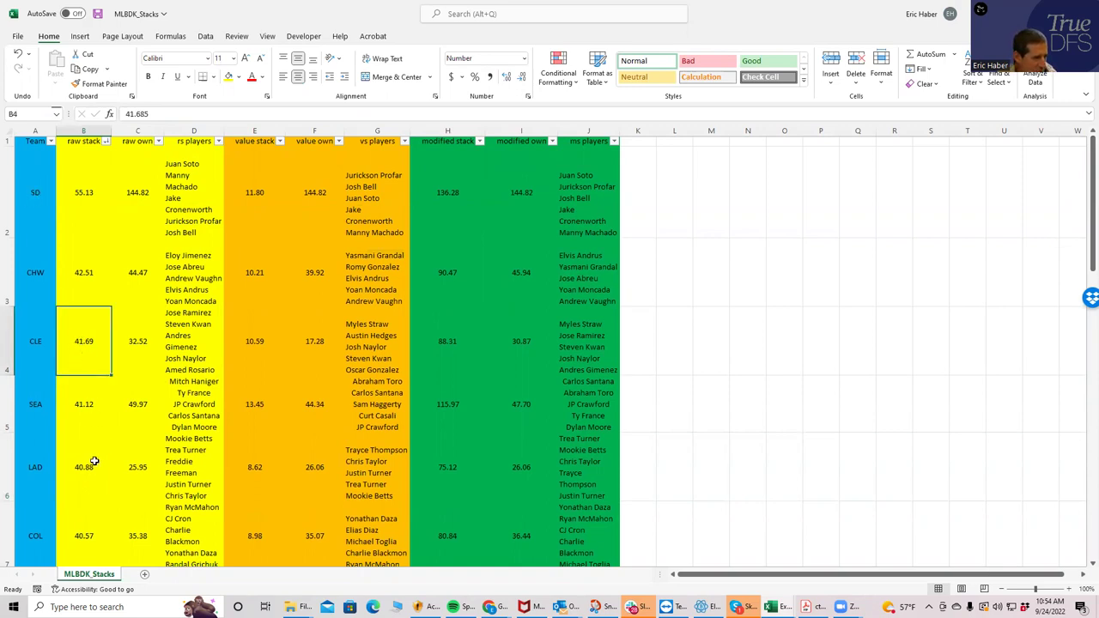
left_click(94, 461)
left_click(77, 343)
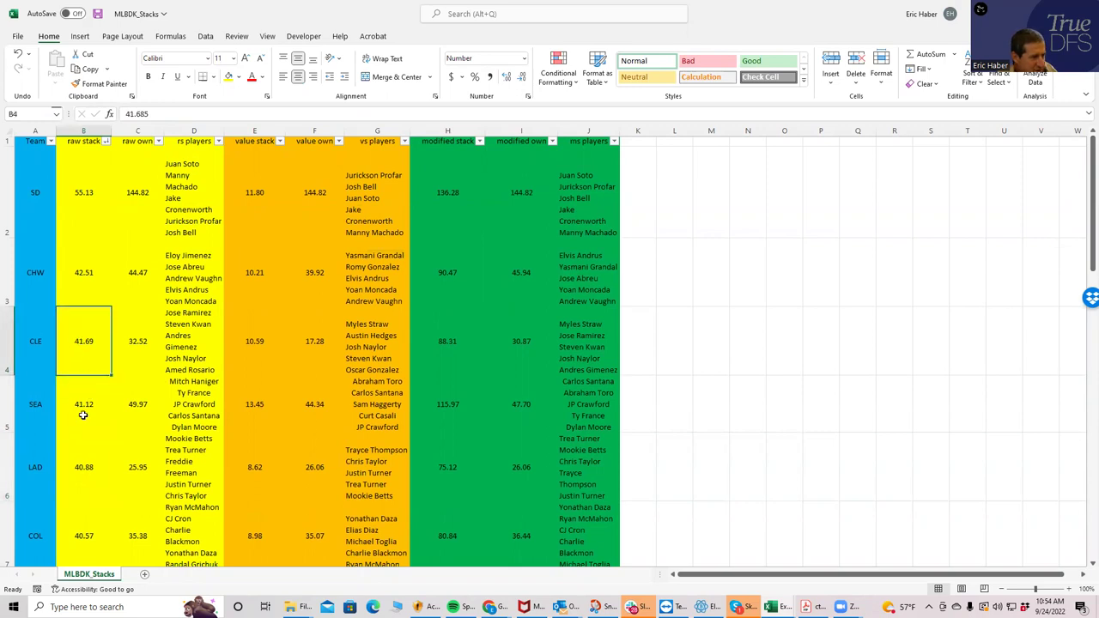
left_click(89, 462)
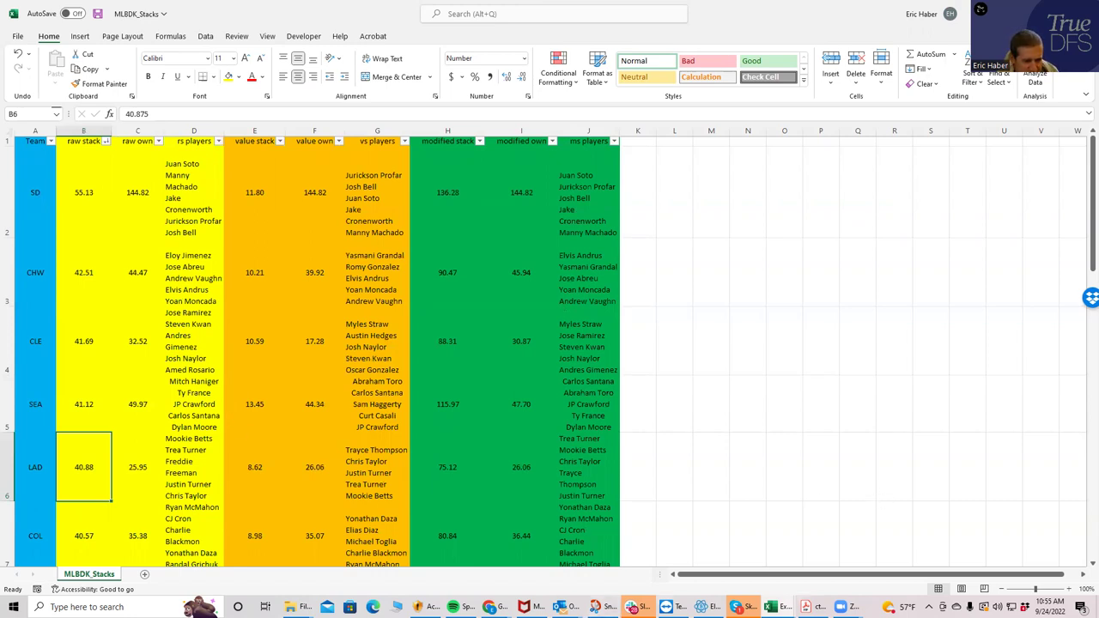
left_click(770, 607)
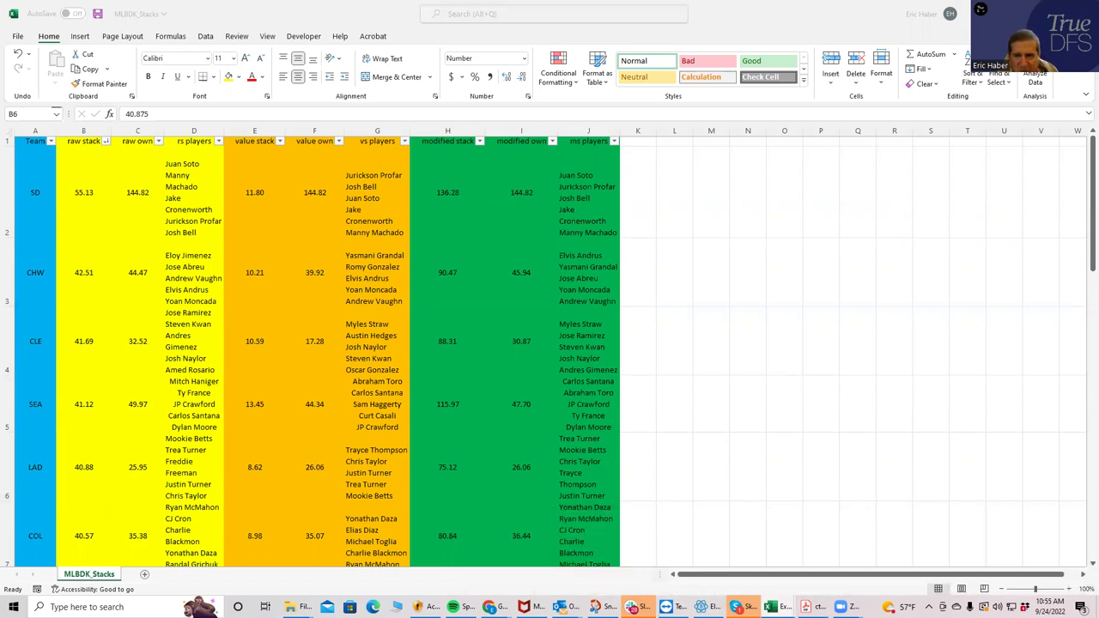
Bring up MLBDK_Proj full screen and check Detmers, Ryan, Martin and Gilbert's Sheets Value Scores
key("alt+Tab")
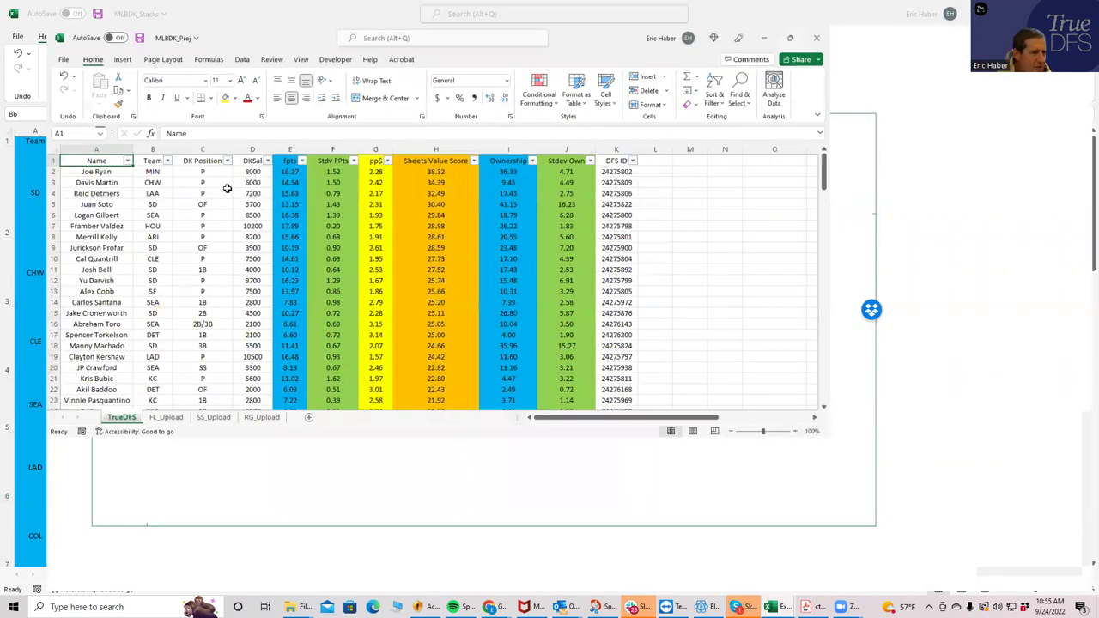
key("super+Up")
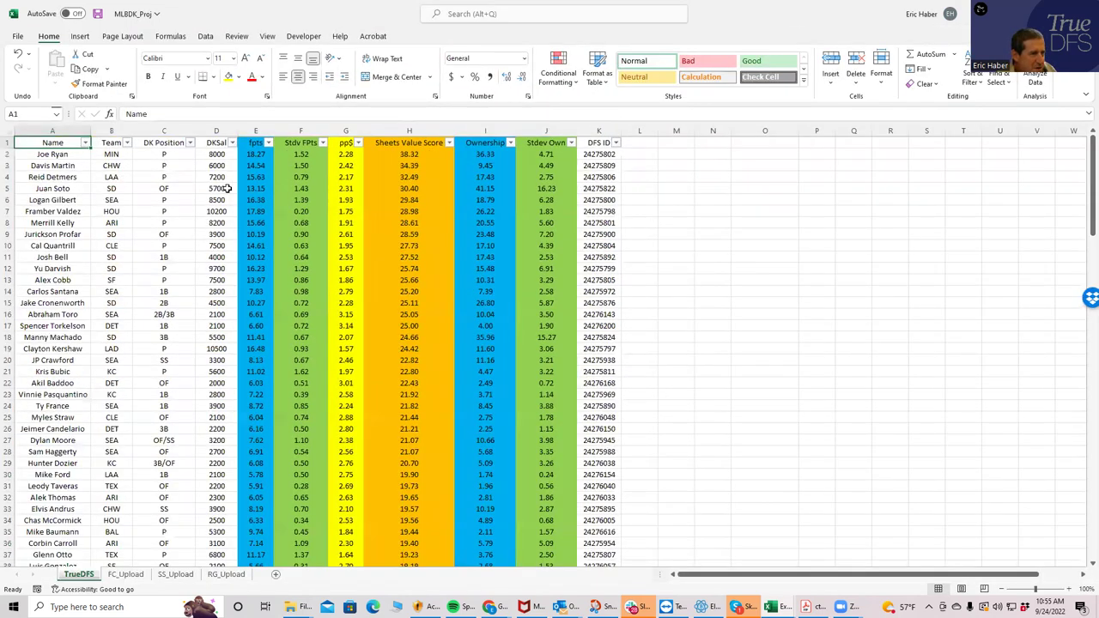
left_click(410, 176)
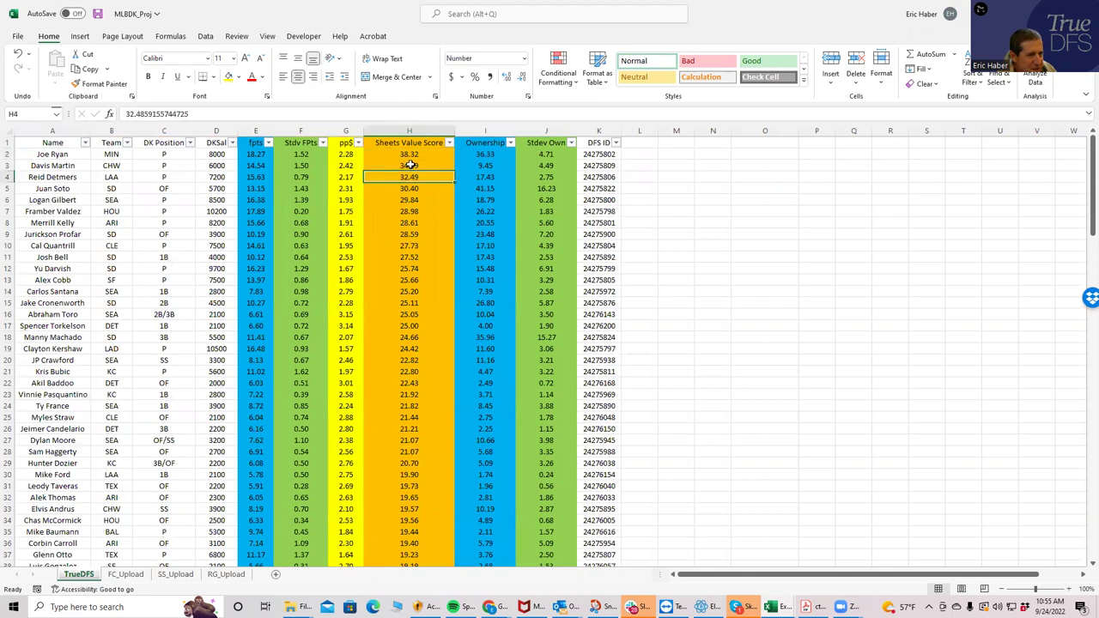
left_click(409, 154)
left_click(407, 169)
left_click(412, 196)
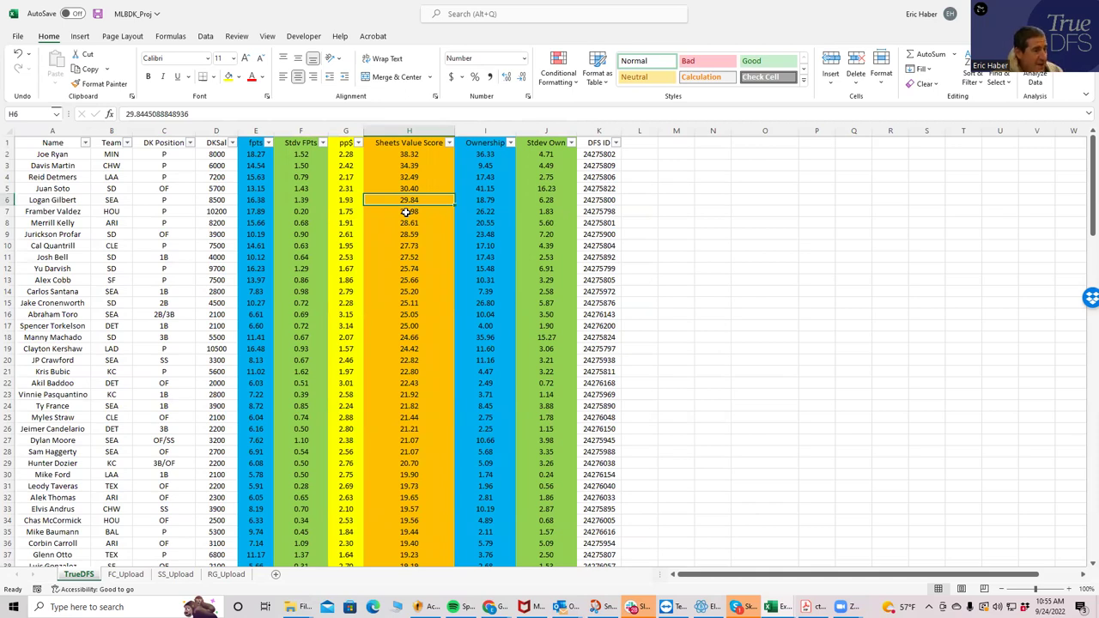
left_click(404, 164)
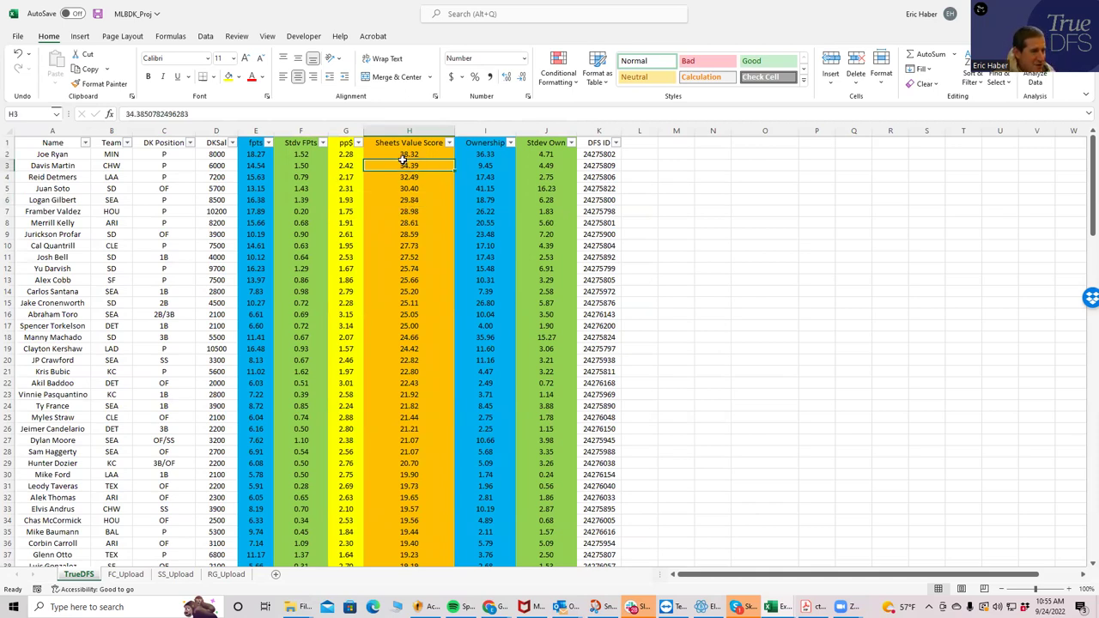
left_click(410, 156)
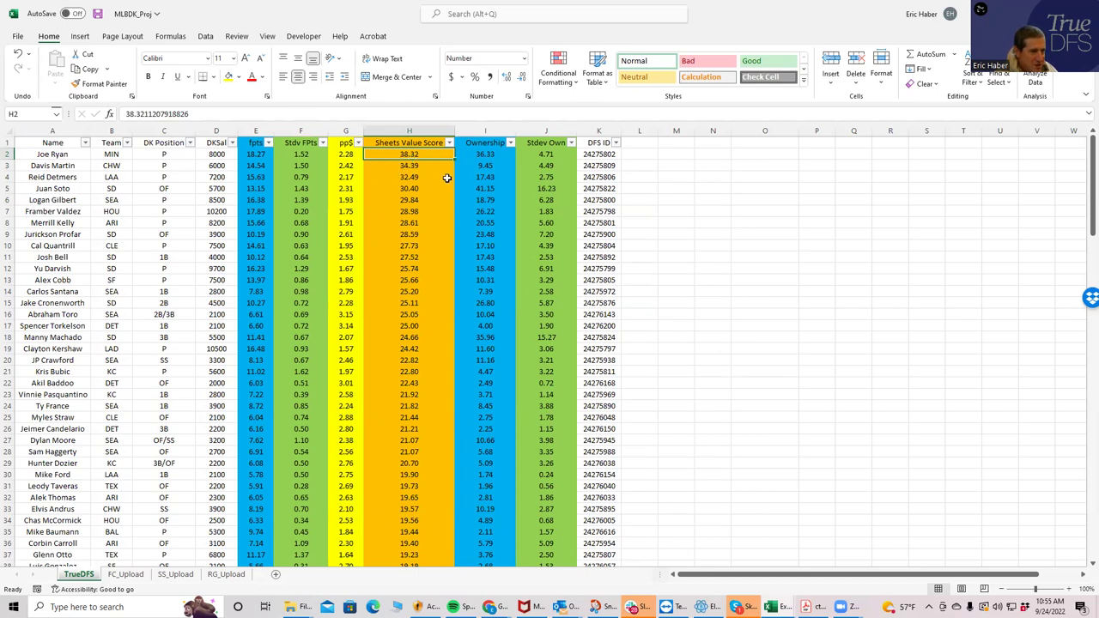
left_click(470, 155)
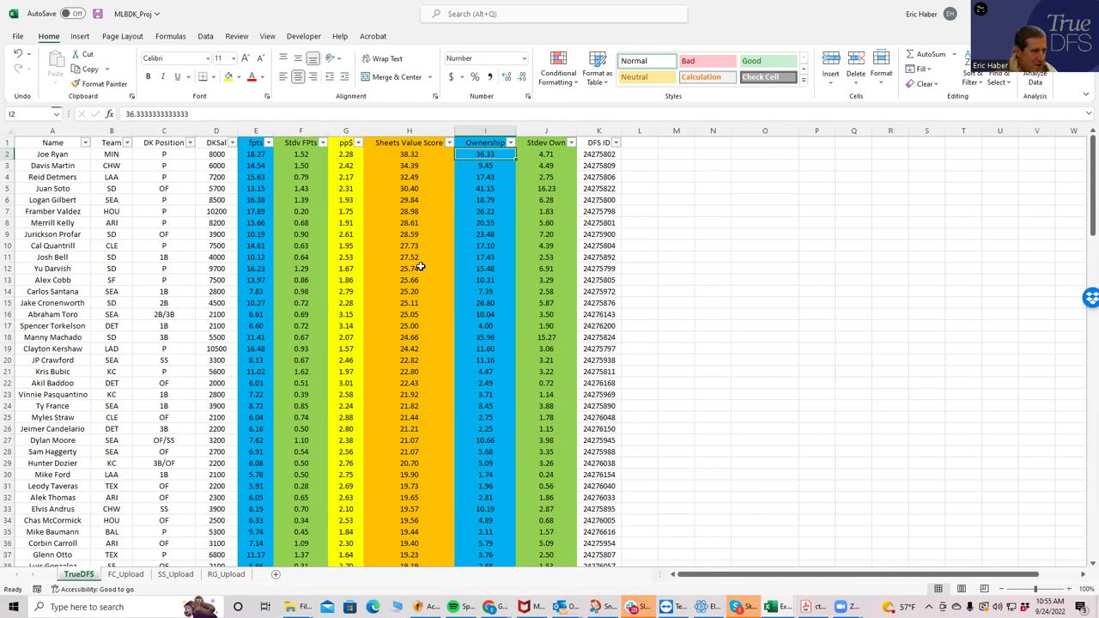
left_click(234, 154)
left_click(471, 152)
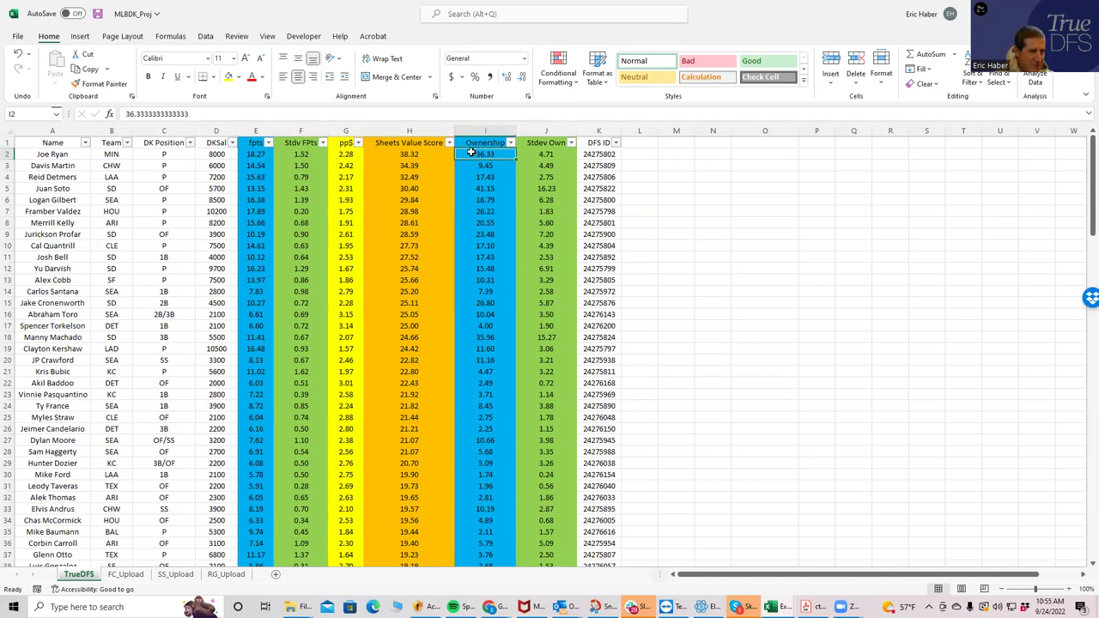
left_click(410, 166)
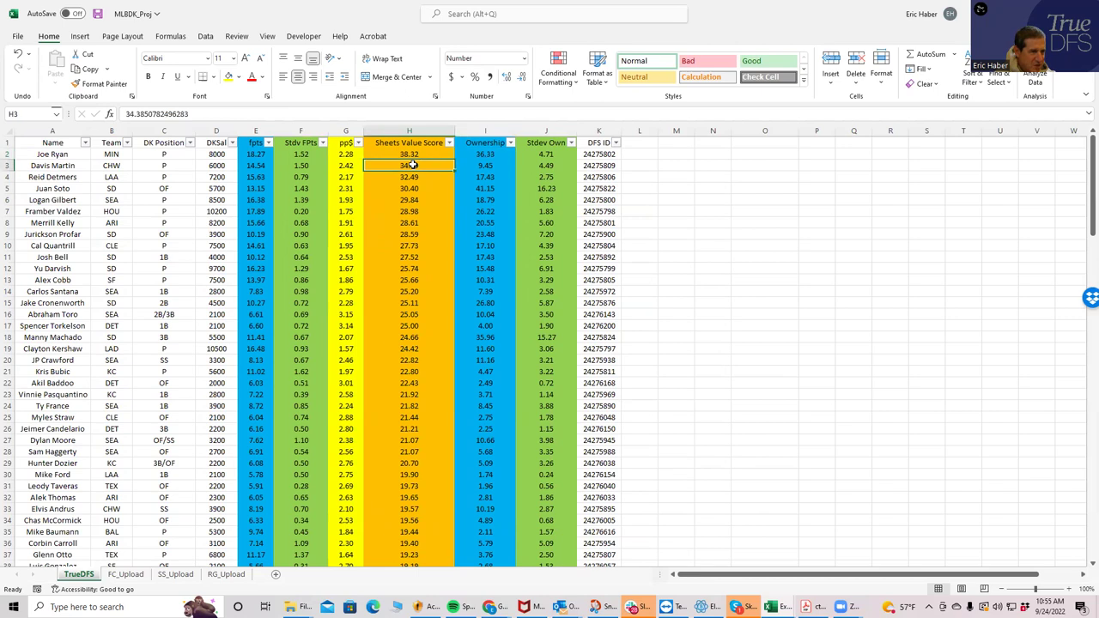
left_click(471, 175)
left_click(407, 164)
left_click(214, 165)
left_click(216, 177)
left_click(406, 168)
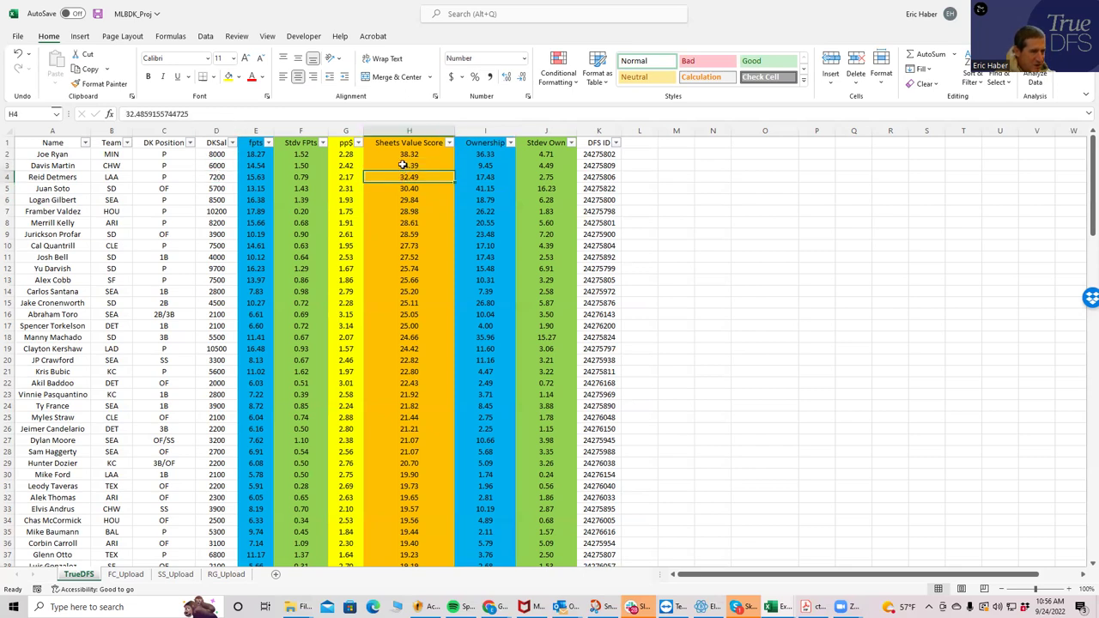
Review Davis Martin's 6000 salary, 34.39 value and 9.45 ownership against Detmers' 7200 and 32.49
left_click(155, 164)
left_click(65, 165)
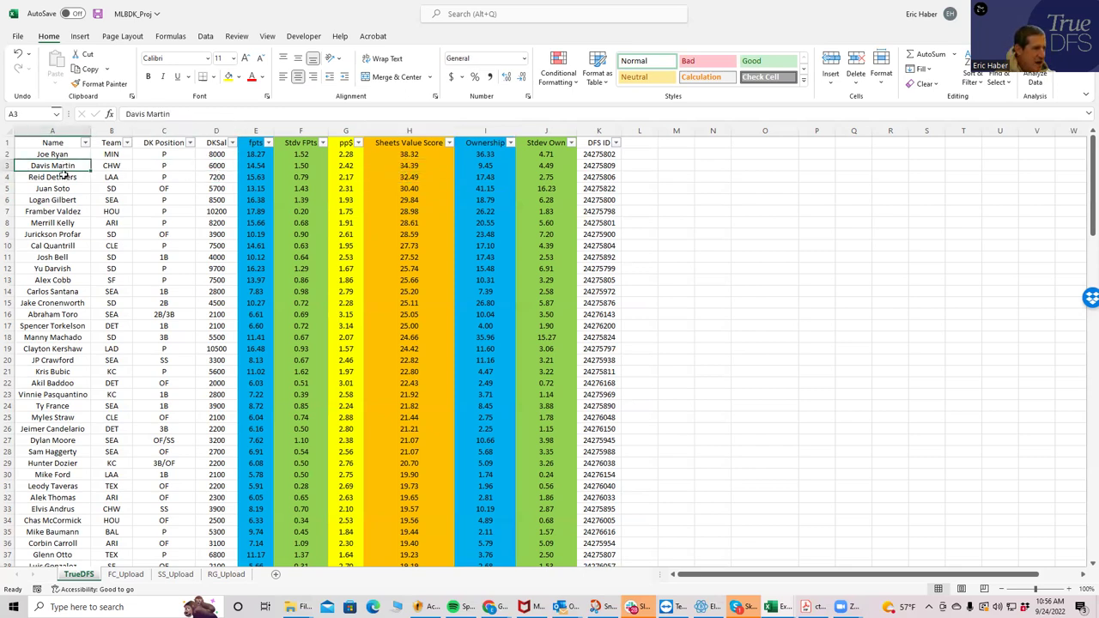
left_click(65, 177)
left_click(216, 166)
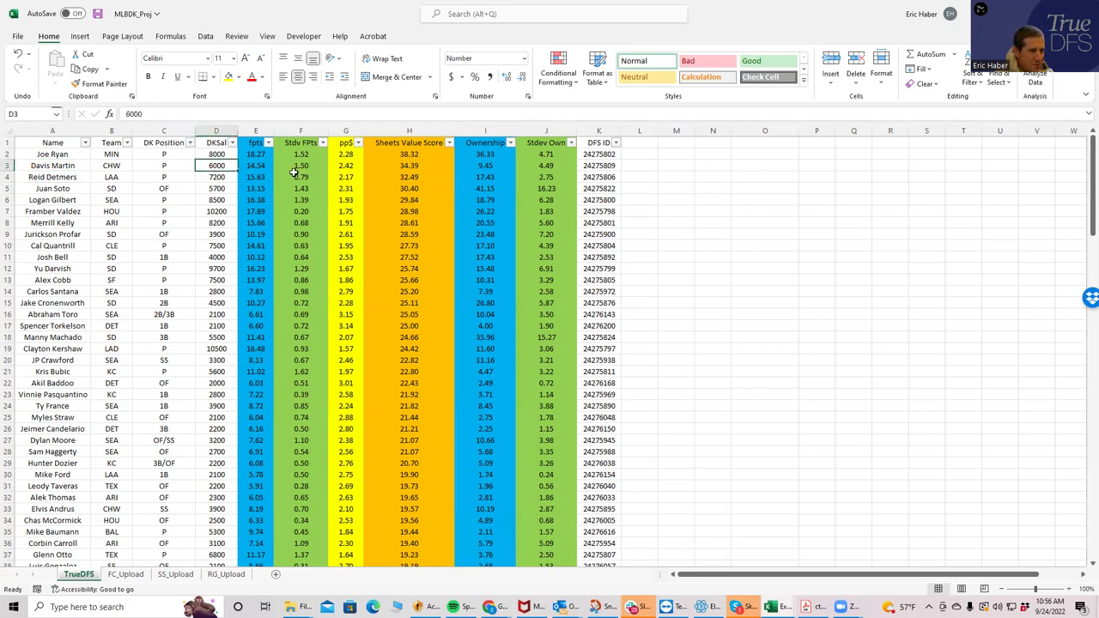
left_click(409, 166)
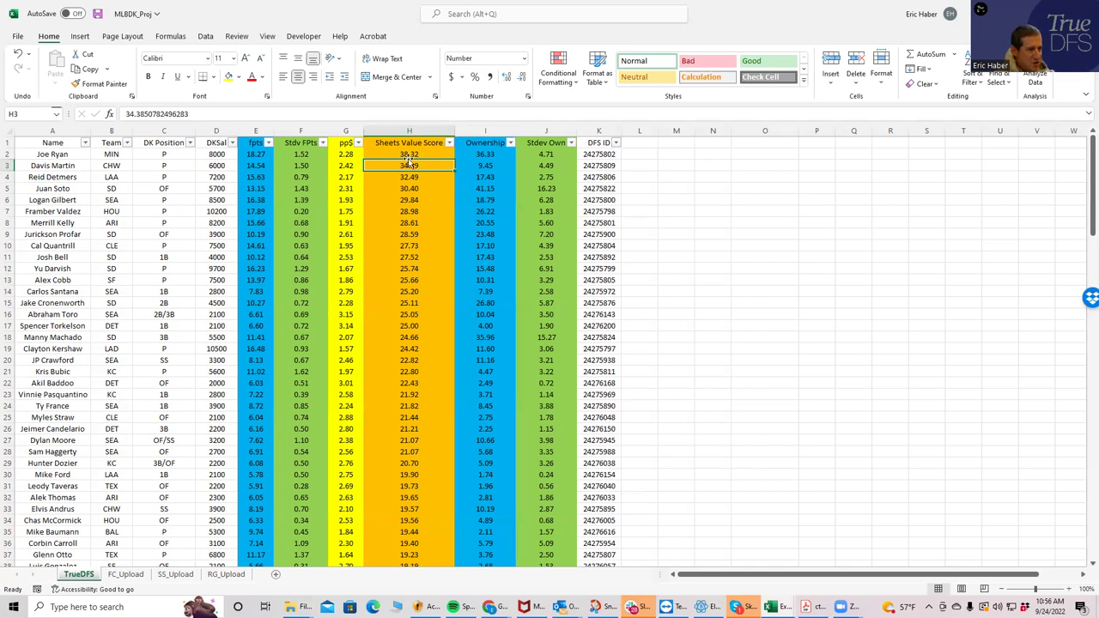
left_click(479, 164)
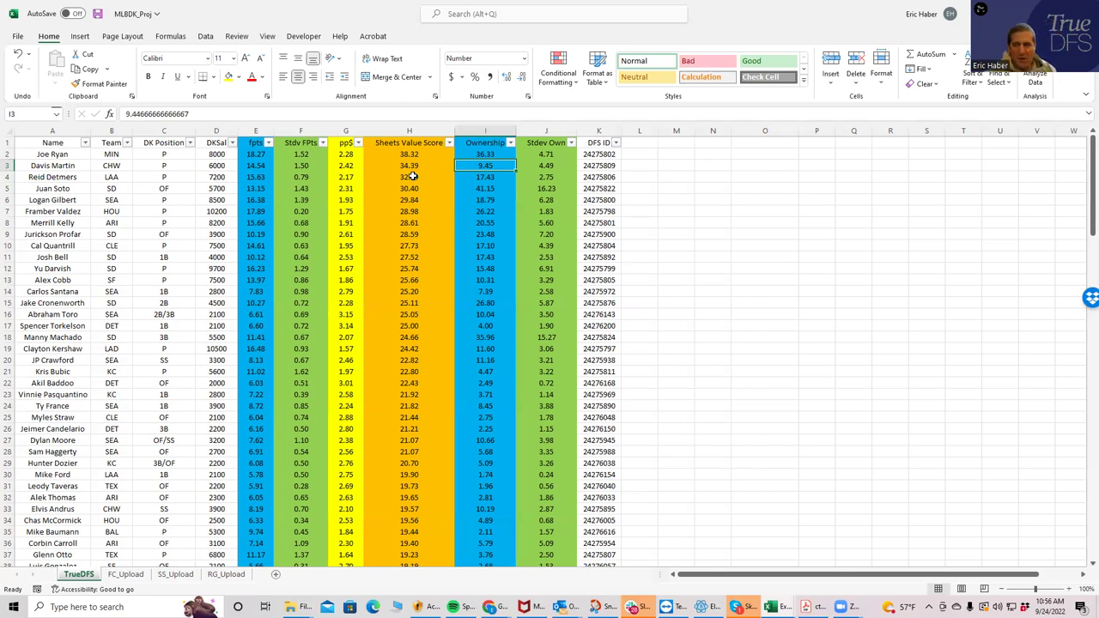
left_click(207, 177)
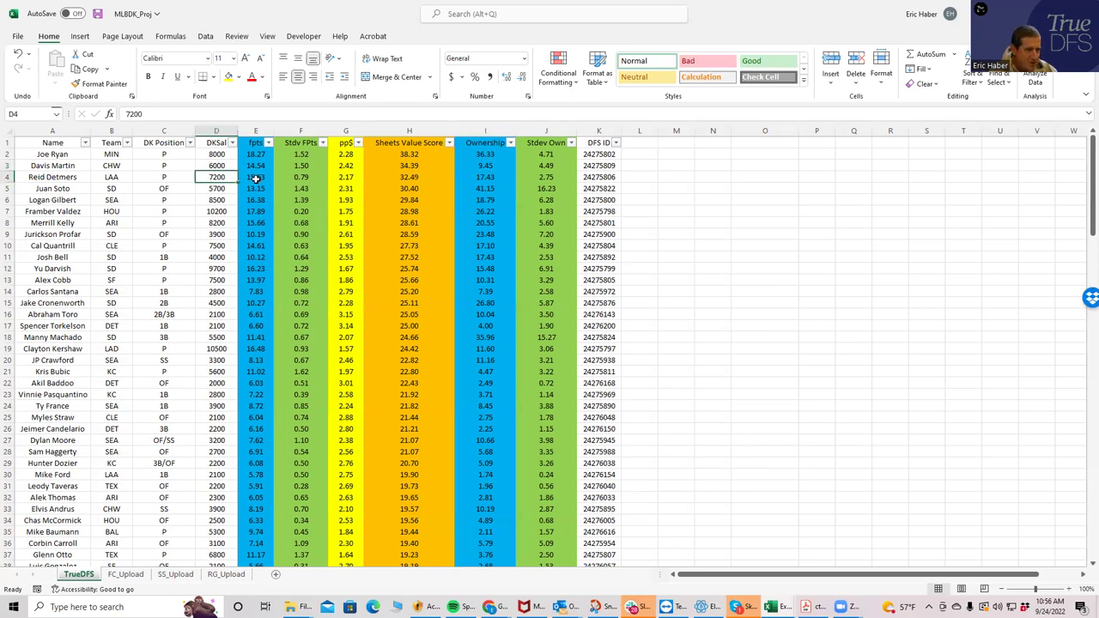
left_click(397, 168)
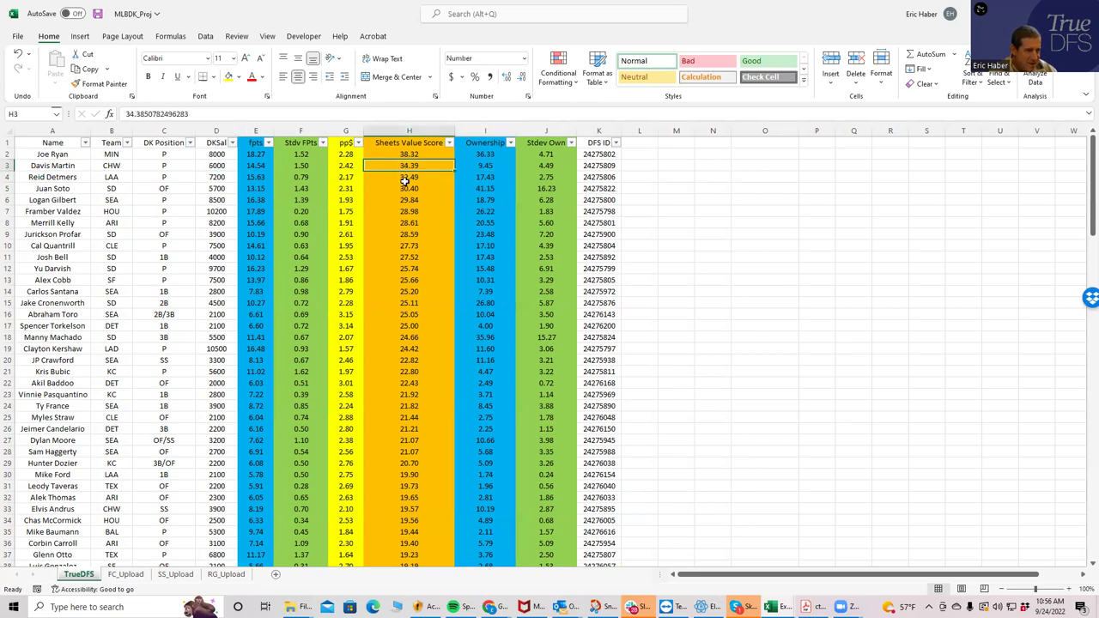
left_click(407, 180)
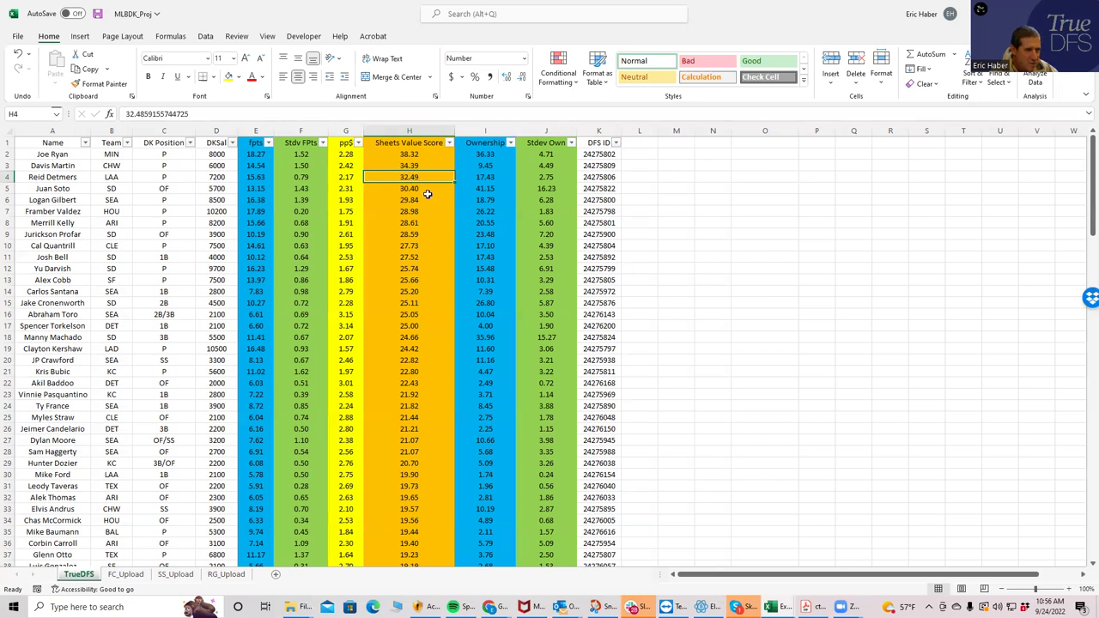
Check Logan Gilbert's 29.84 and Framber Valdez's 28.98 value scores and Valdez's 17.89 projected points
left_click(416, 201)
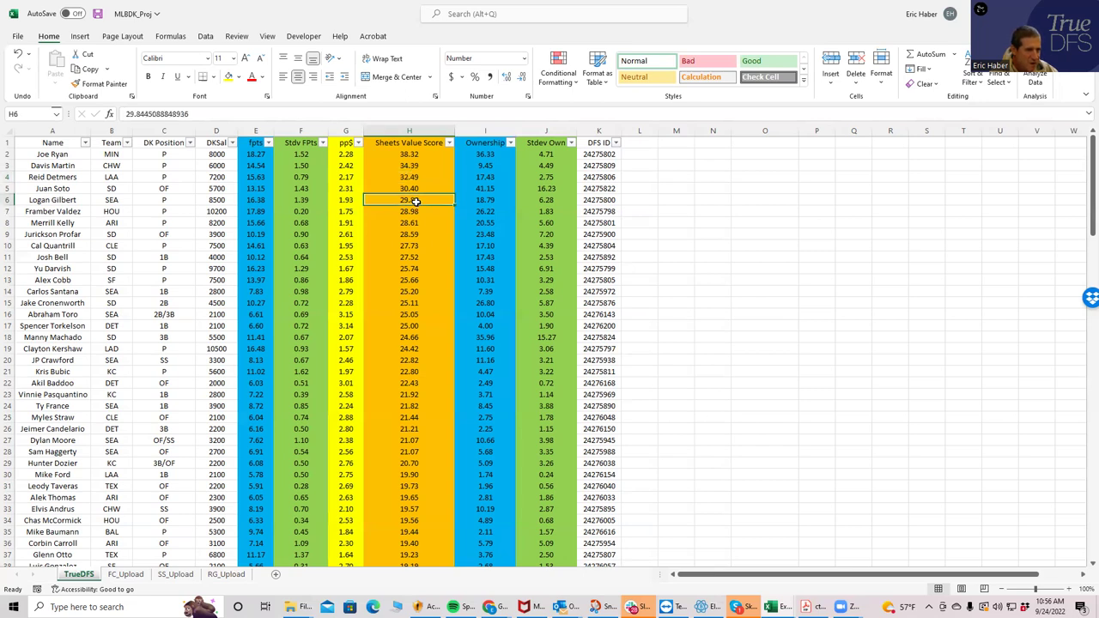
left_click(413, 212)
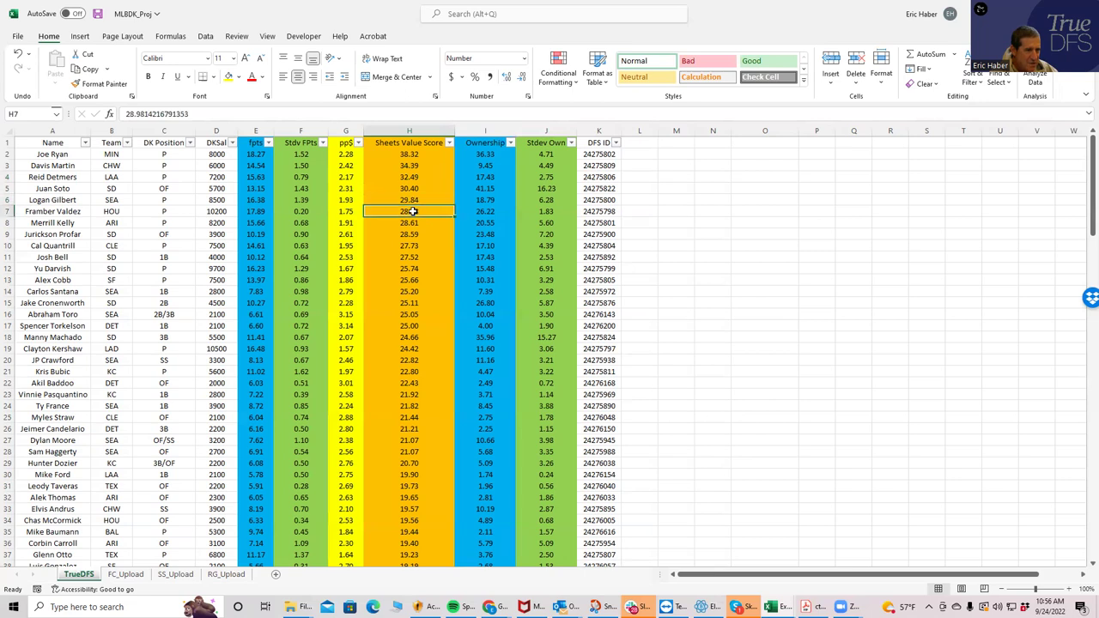
left_click(252, 211)
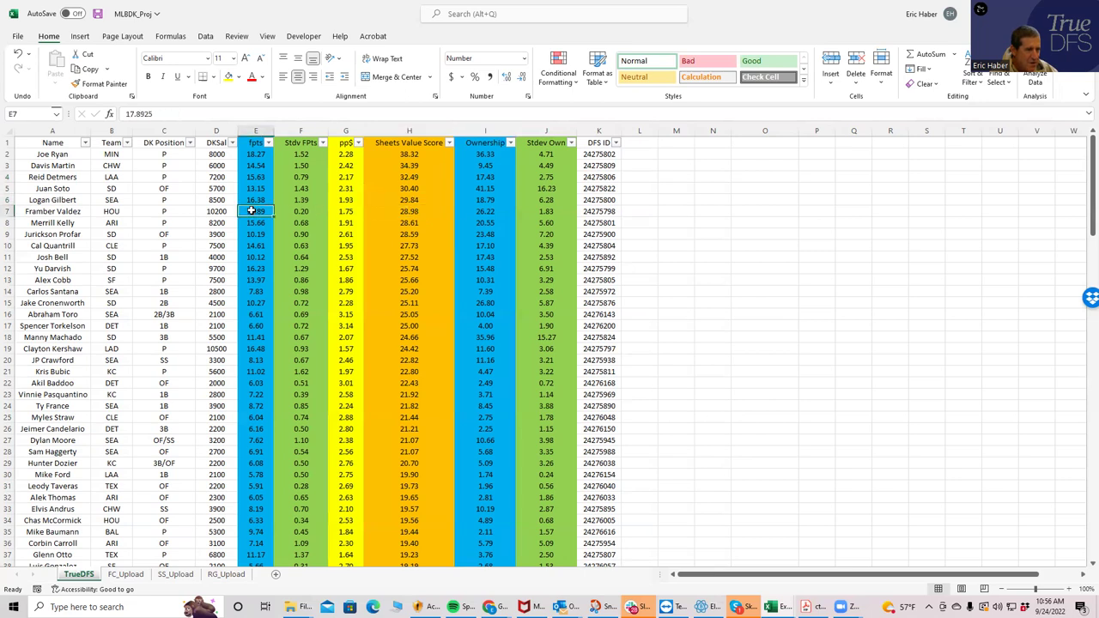
left_click(404, 201)
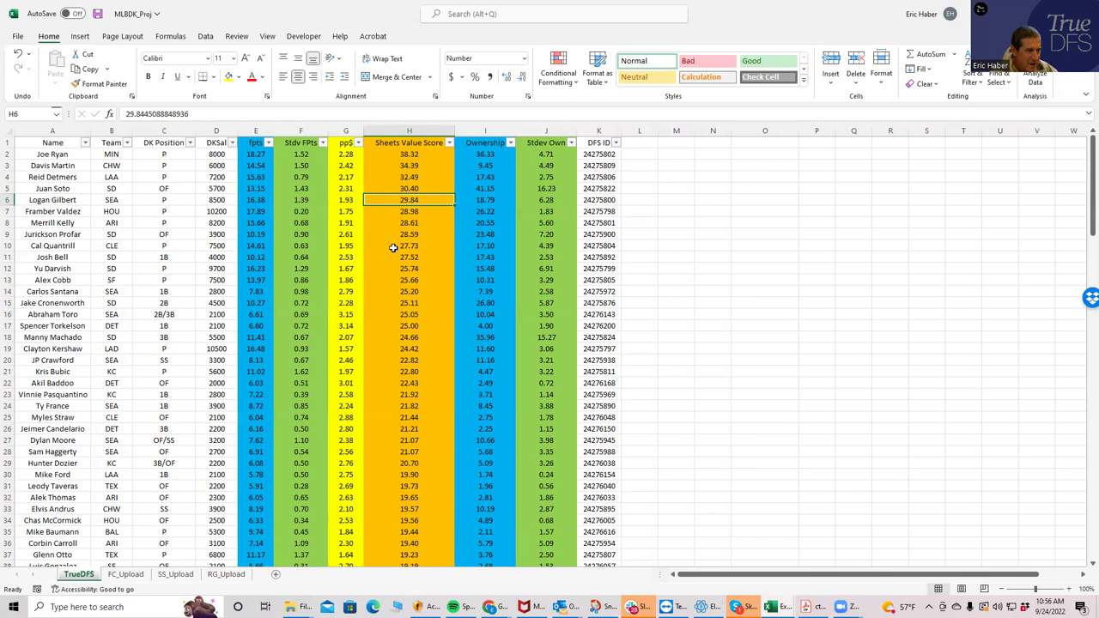
Review pricier pitchers: Yu Darvish at 9700, Alex Cobb, and Clayton Kershaw (10500, 16.48 points, 24.42 value, 11.60 ownership)
left_click(177, 268)
left_click(216, 269)
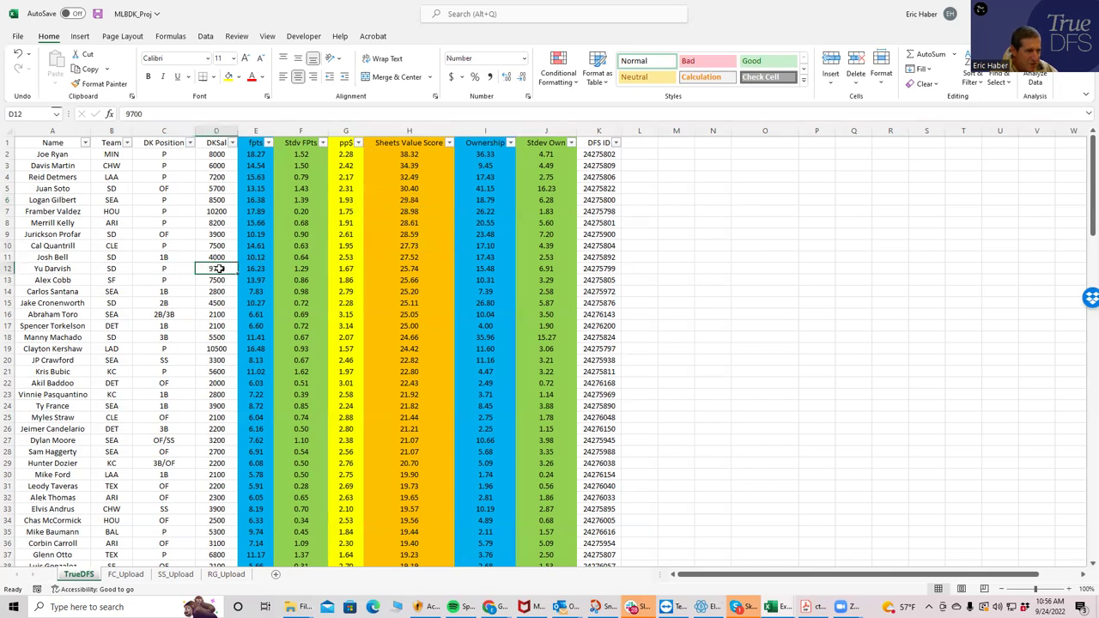
left_click(163, 277)
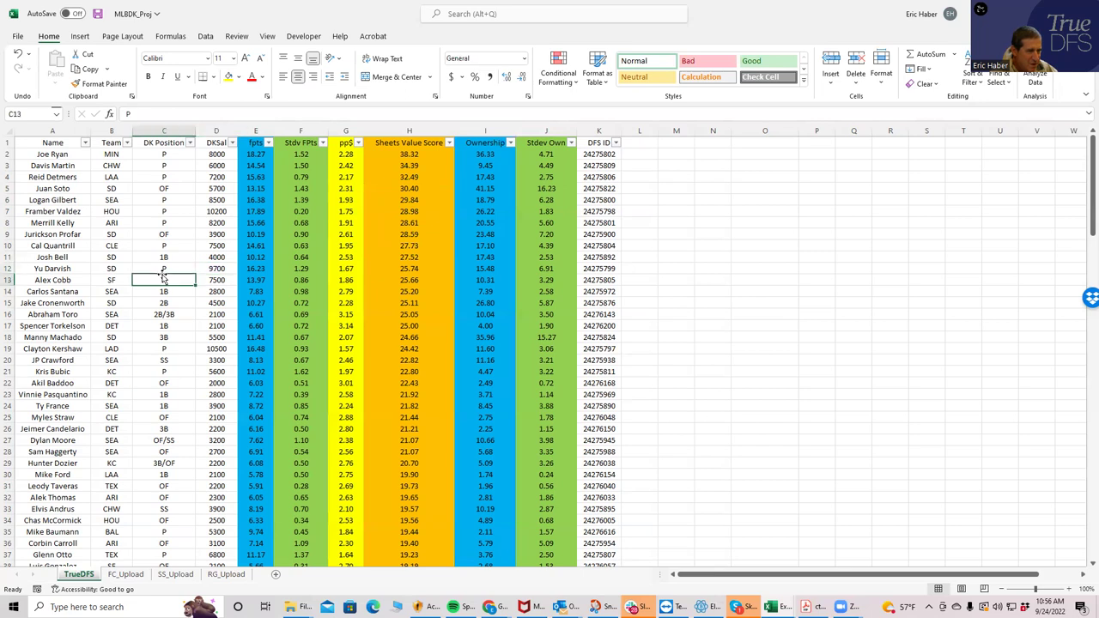
left_click(163, 348)
left_click(209, 349)
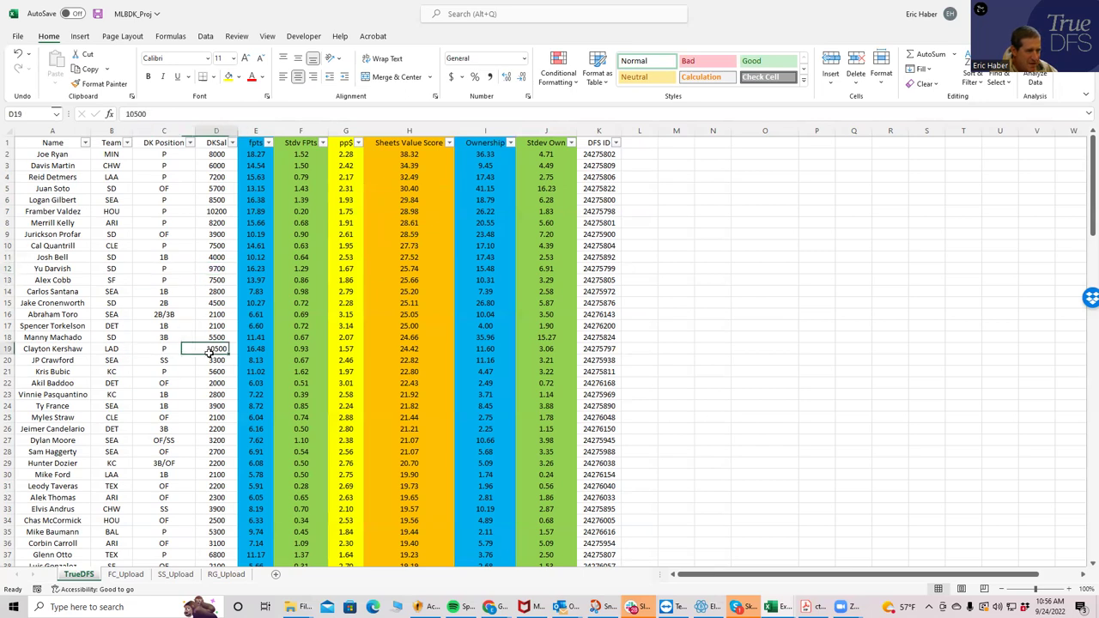
left_click(264, 349)
left_click(404, 348)
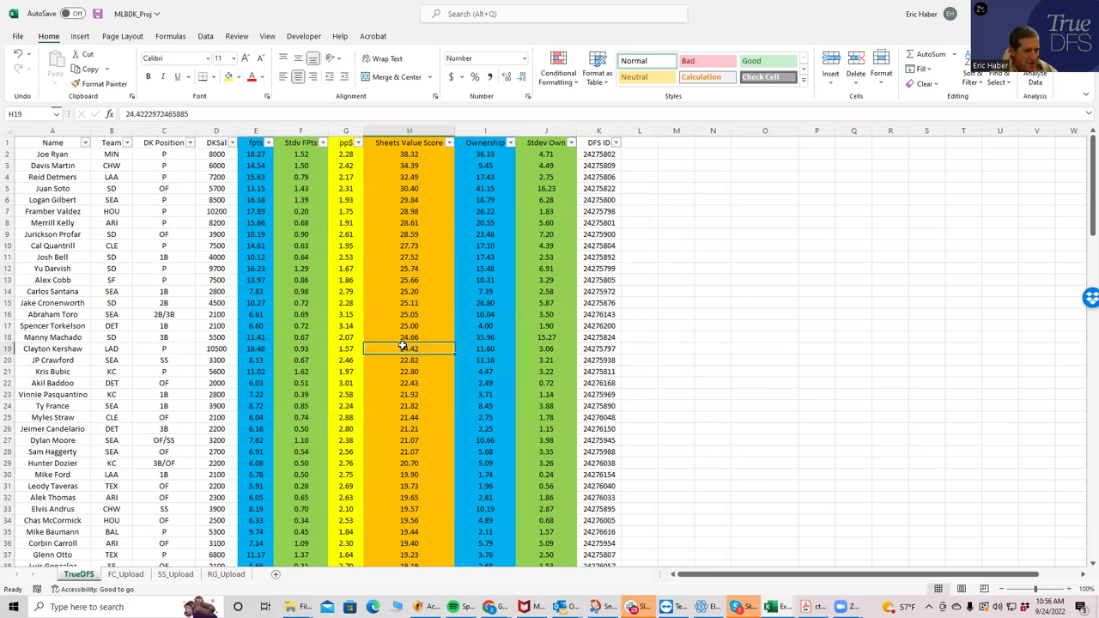
left_click(486, 348)
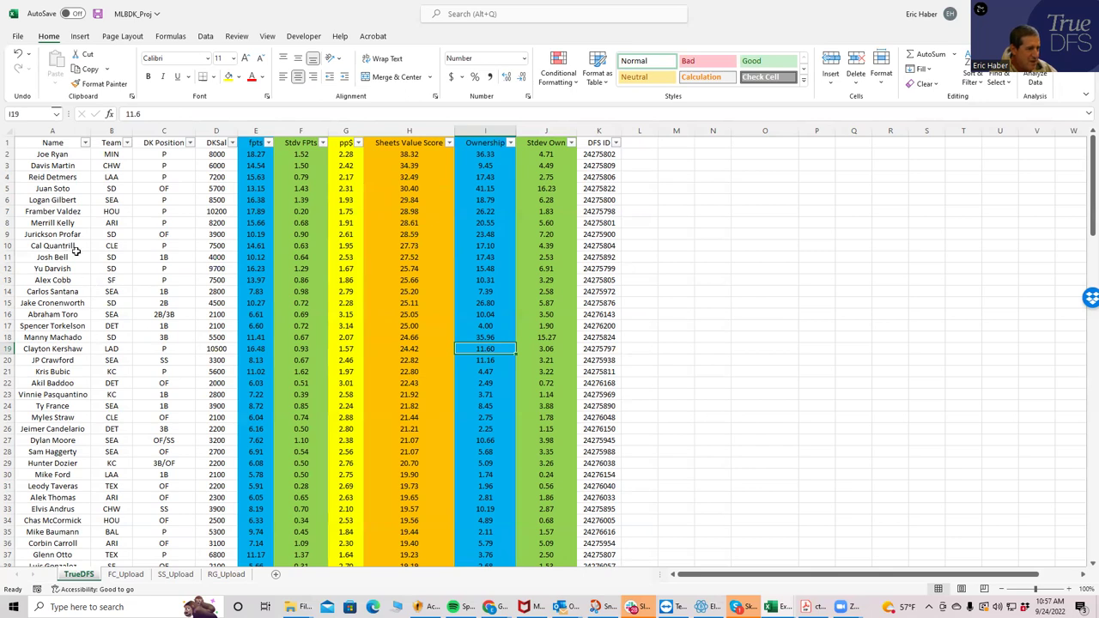
Recompare the Joe Ryan, Davis Martin and Reid Detmers rows, then glance at Merrill Kelly's value score
left_click(54, 156)
left_click(51, 166)
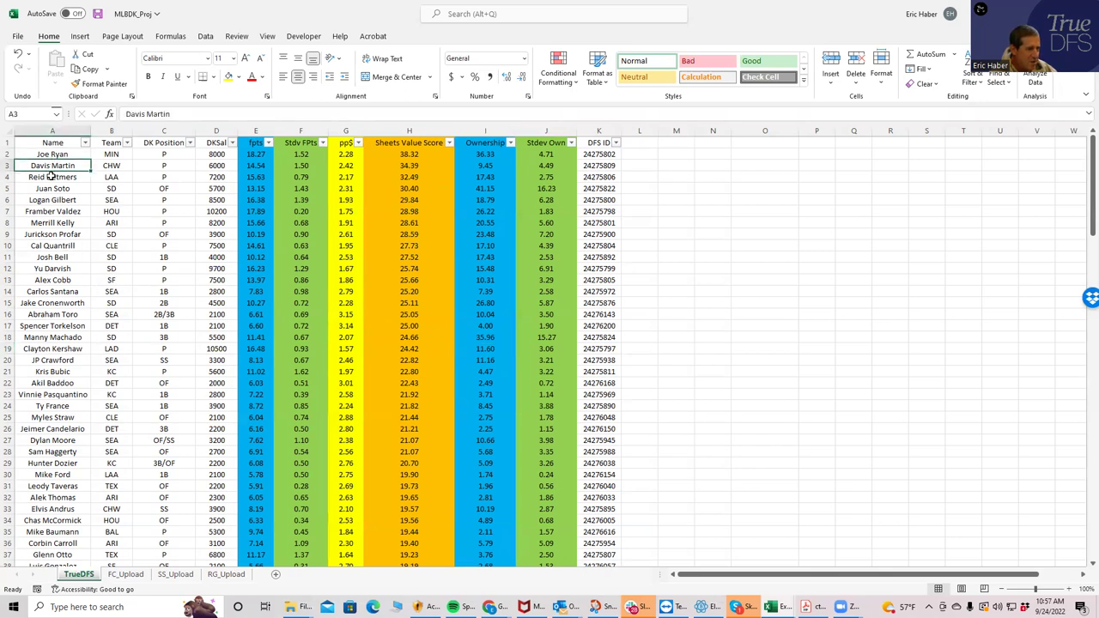
left_click(51, 177)
left_click(53, 166)
left_click(53, 177)
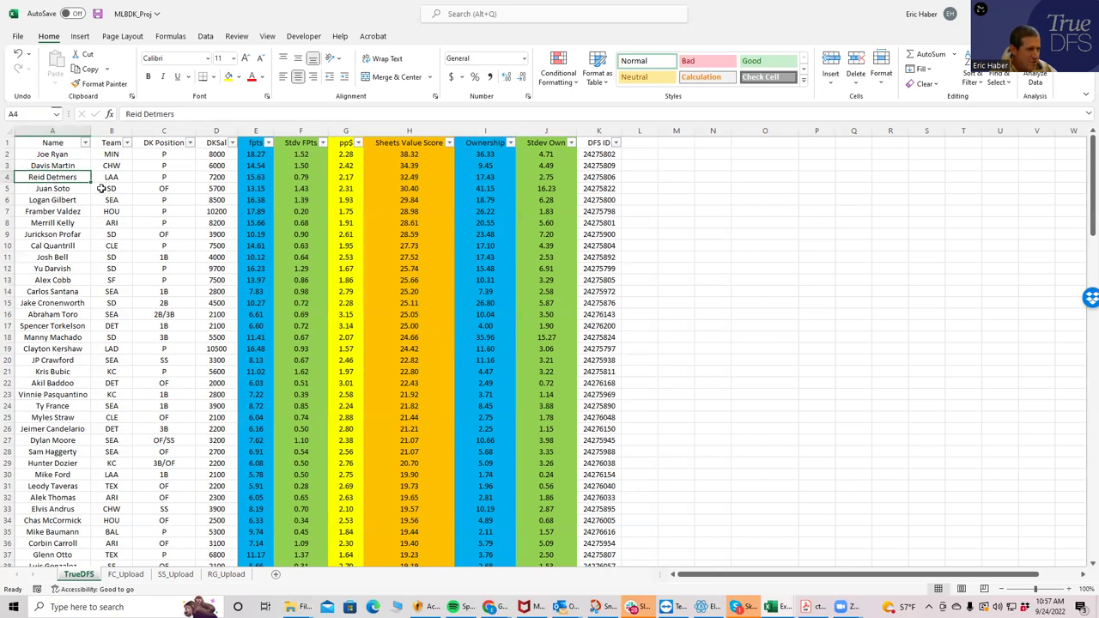
left_click(404, 155)
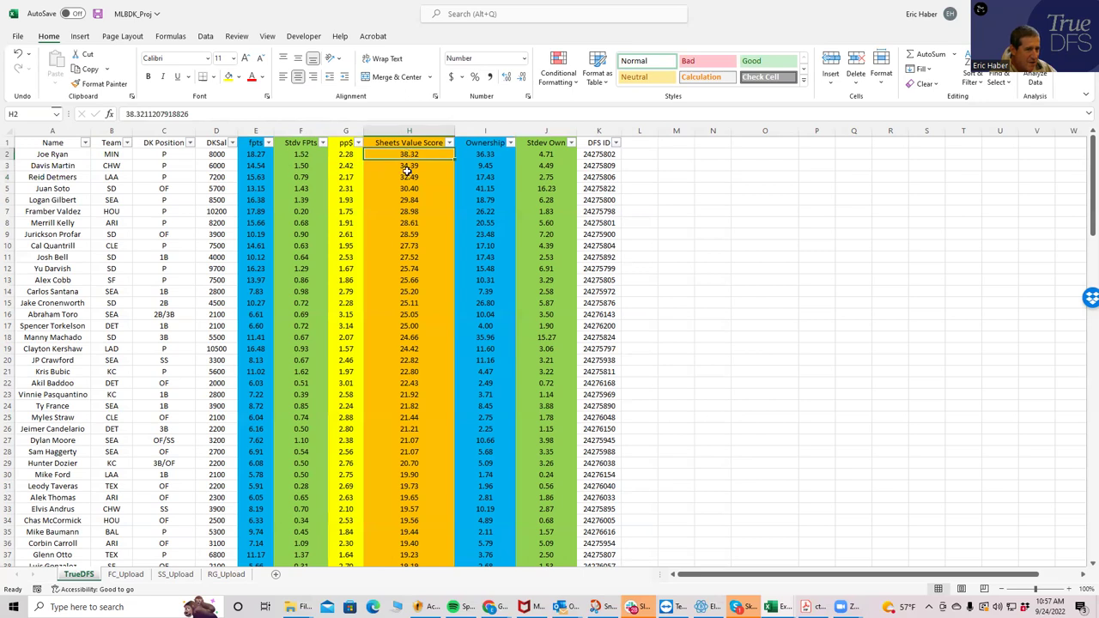
left_click(389, 174)
left_click(56, 166)
left_click(62, 177)
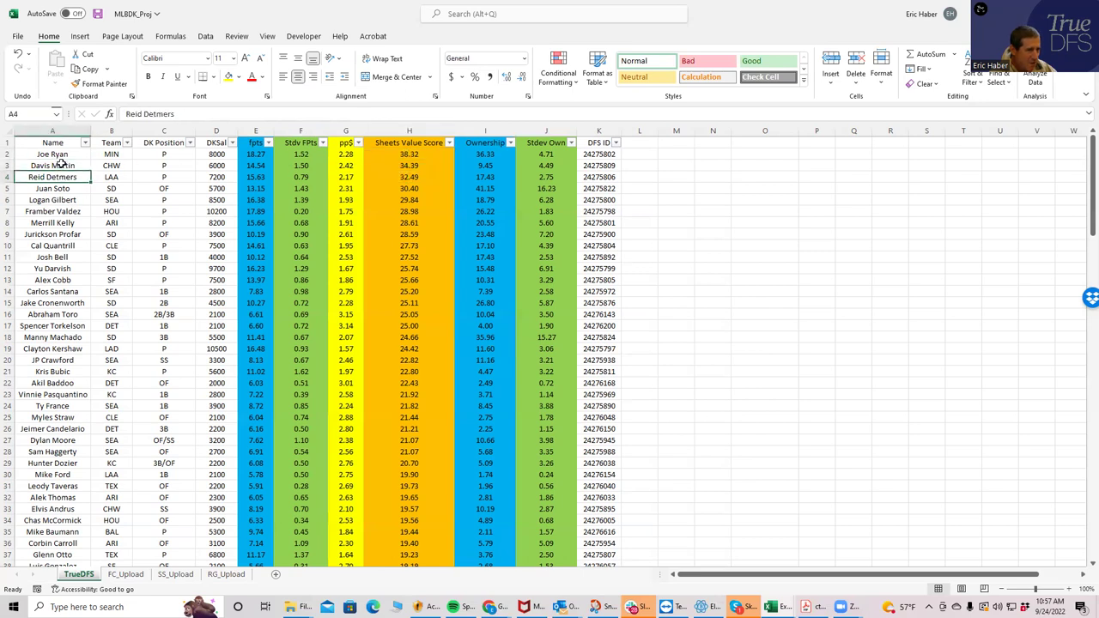
left_click(60, 167)
left_click(63, 177)
left_click(56, 155)
left_click(56, 167)
left_click(58, 179)
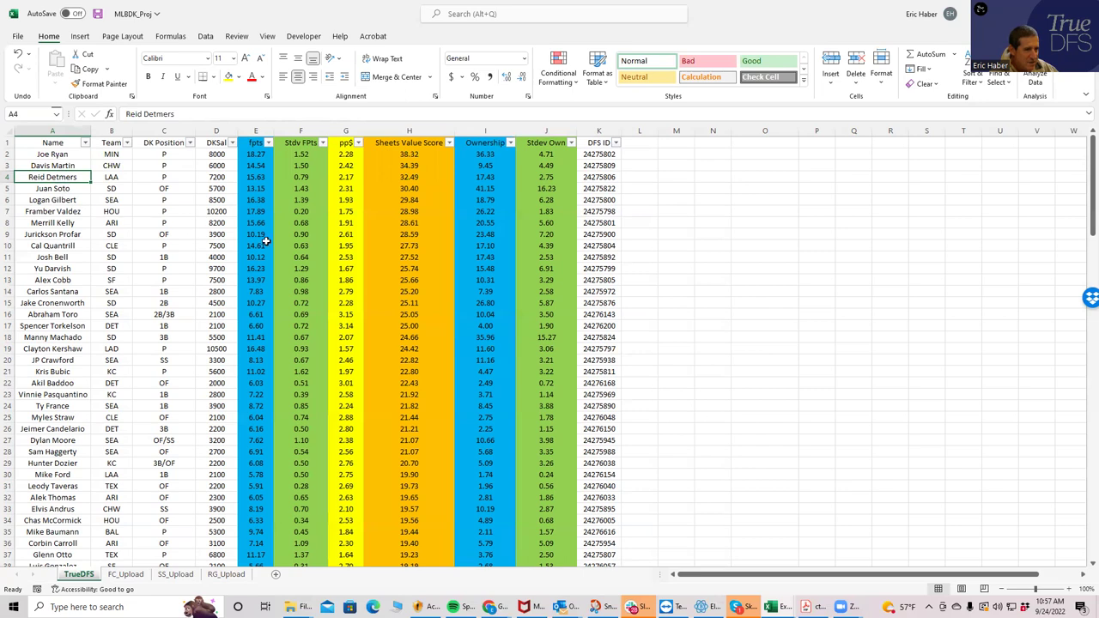
left_click(422, 223)
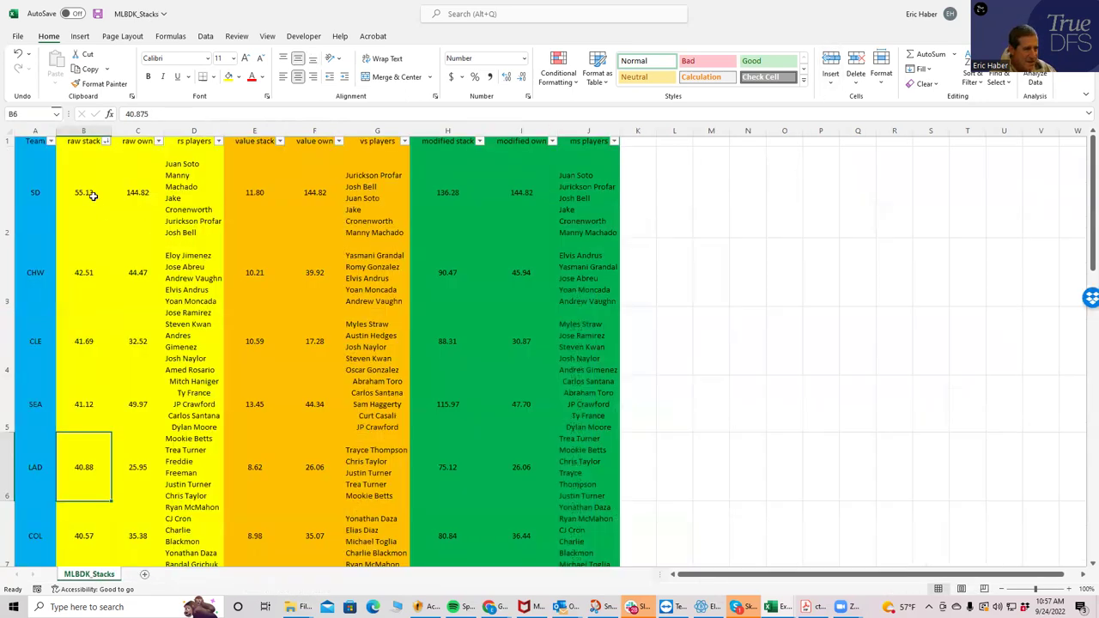
Inspect the SD stack's 55.13 raw score, raw ownership and player list, plus CHW's ownership
left_click(94, 194)
left_click(140, 197)
left_click(124, 260)
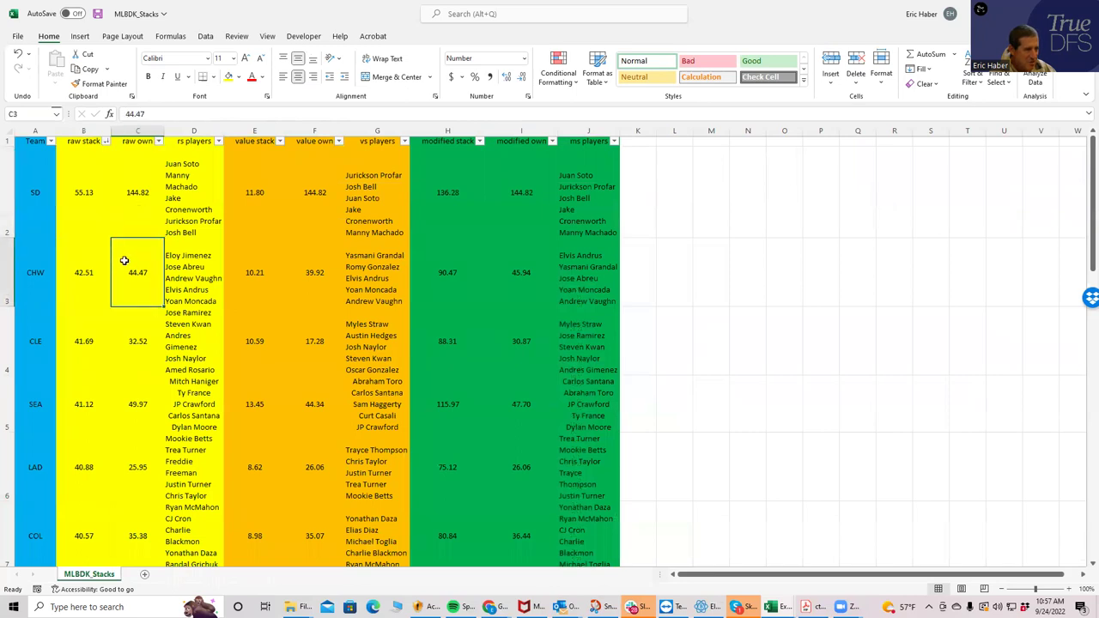
left_click(28, 197)
left_click(79, 194)
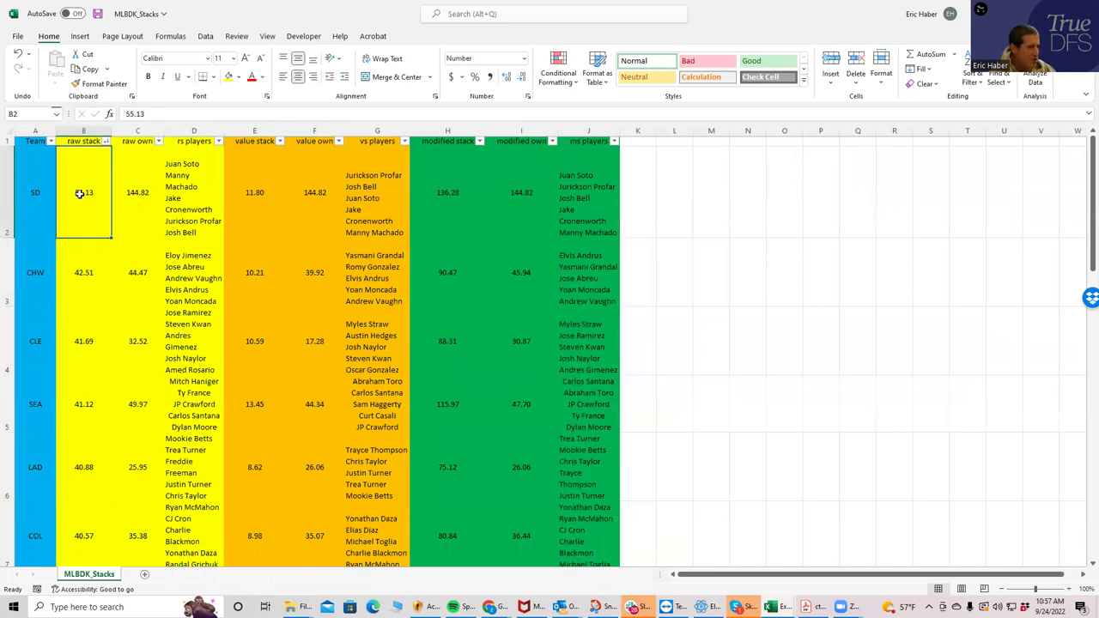
left_click(133, 191)
left_click(185, 199)
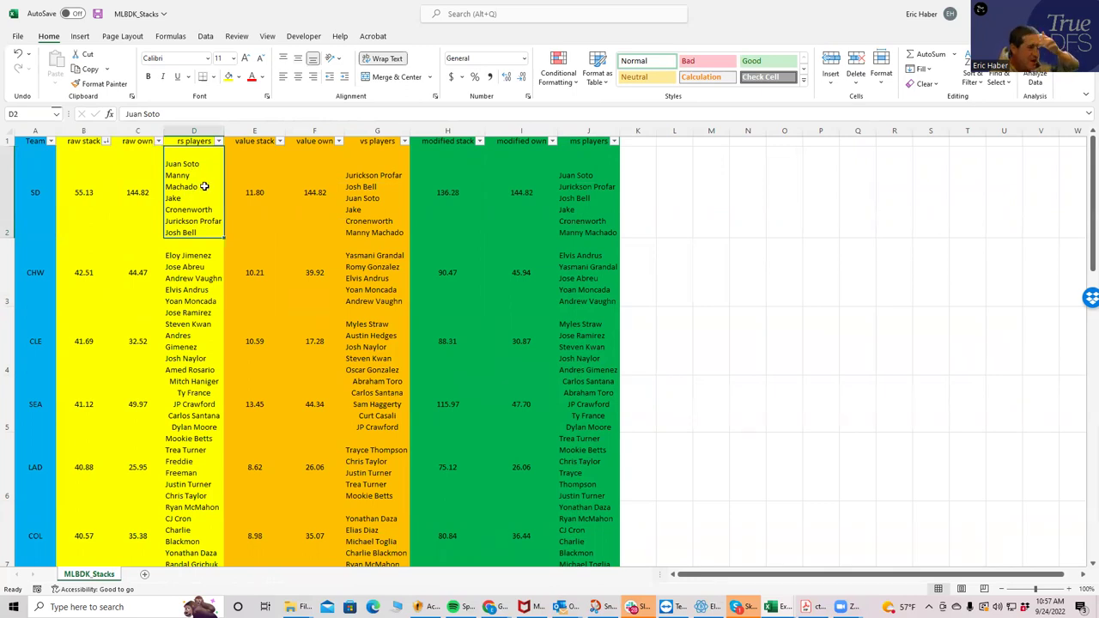
Review the CHW, LAD and CLE stack players, then minimize Excel to reveal the DraftKings page
left_click(117, 279)
left_click(175, 291)
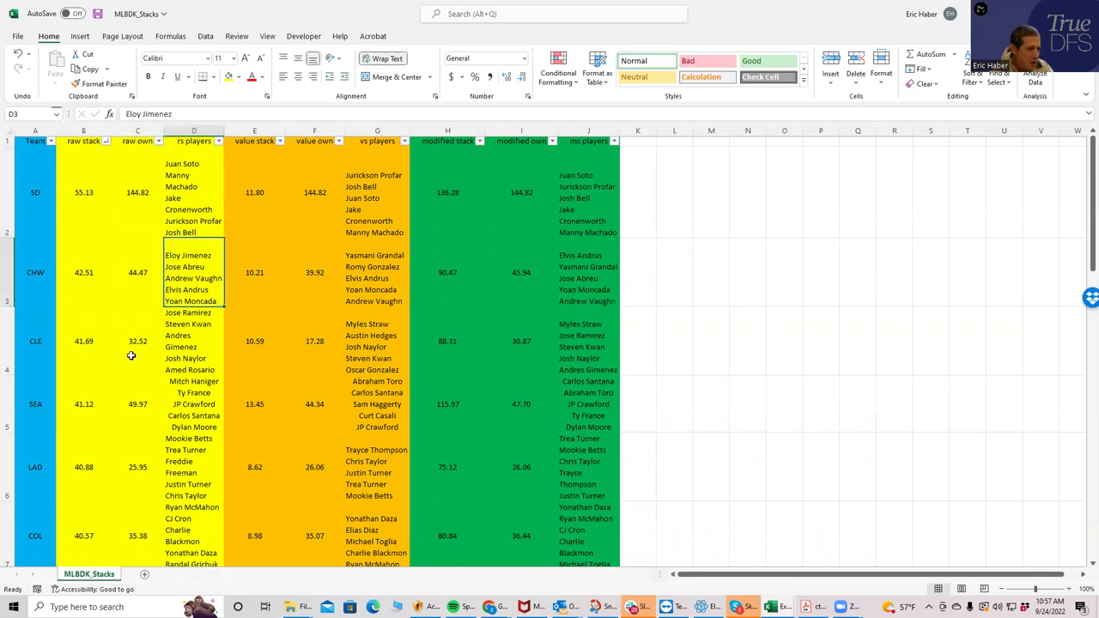
left_click(77, 468)
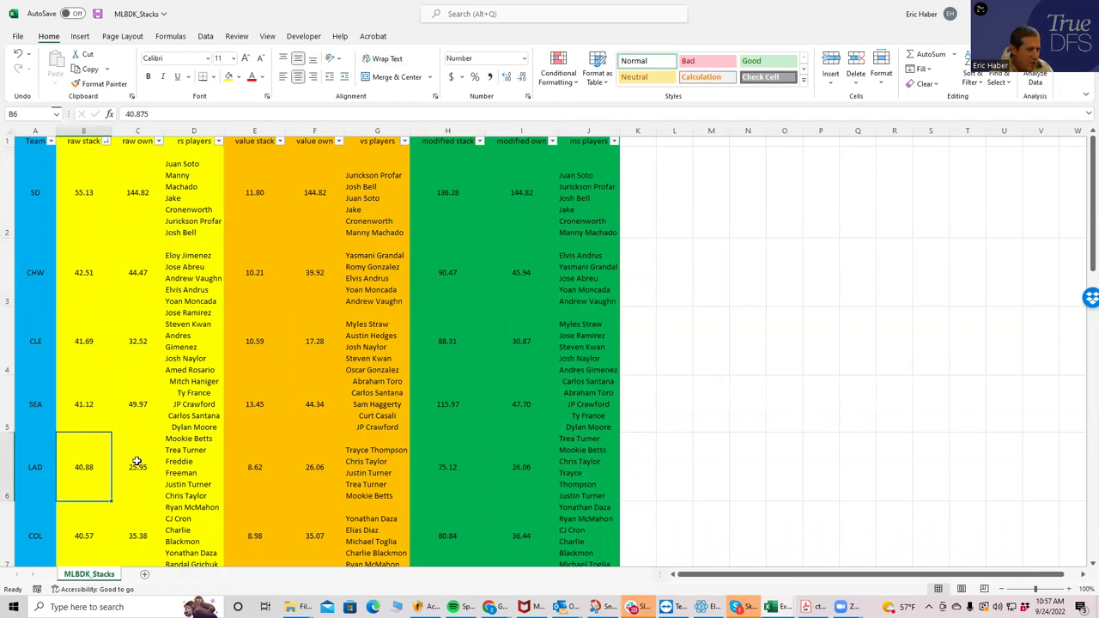
left_click(191, 463)
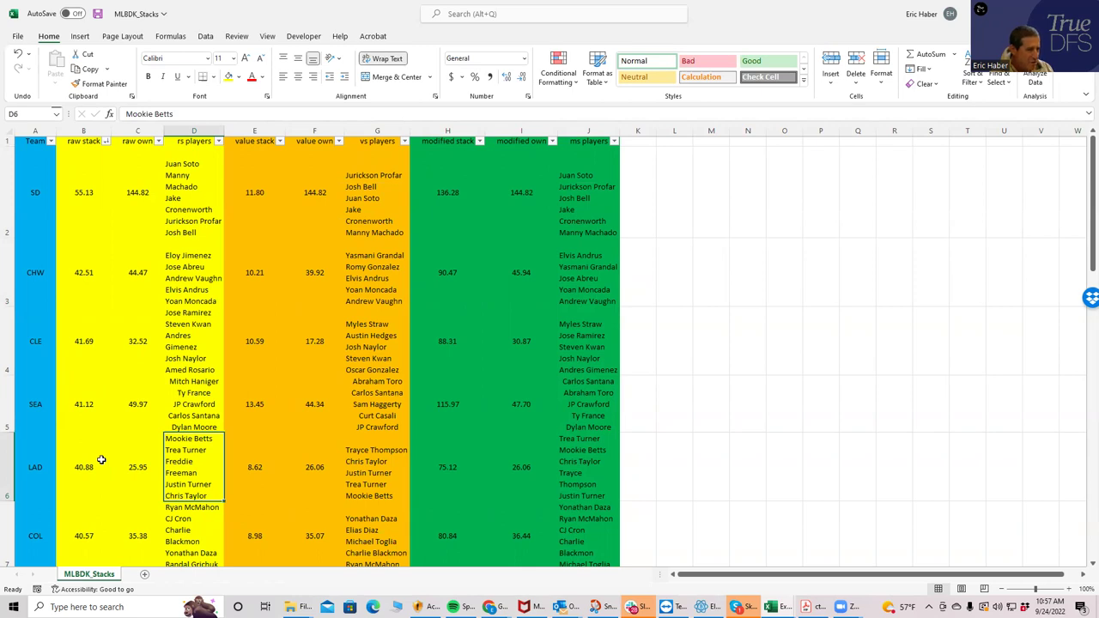
left_click(178, 375)
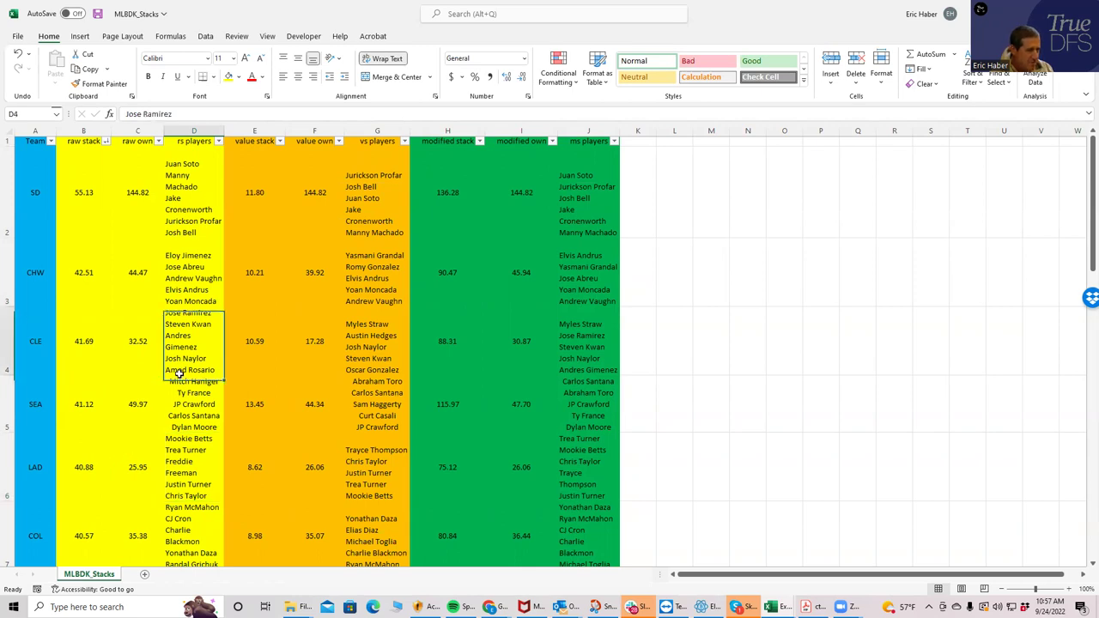
left_click(174, 472)
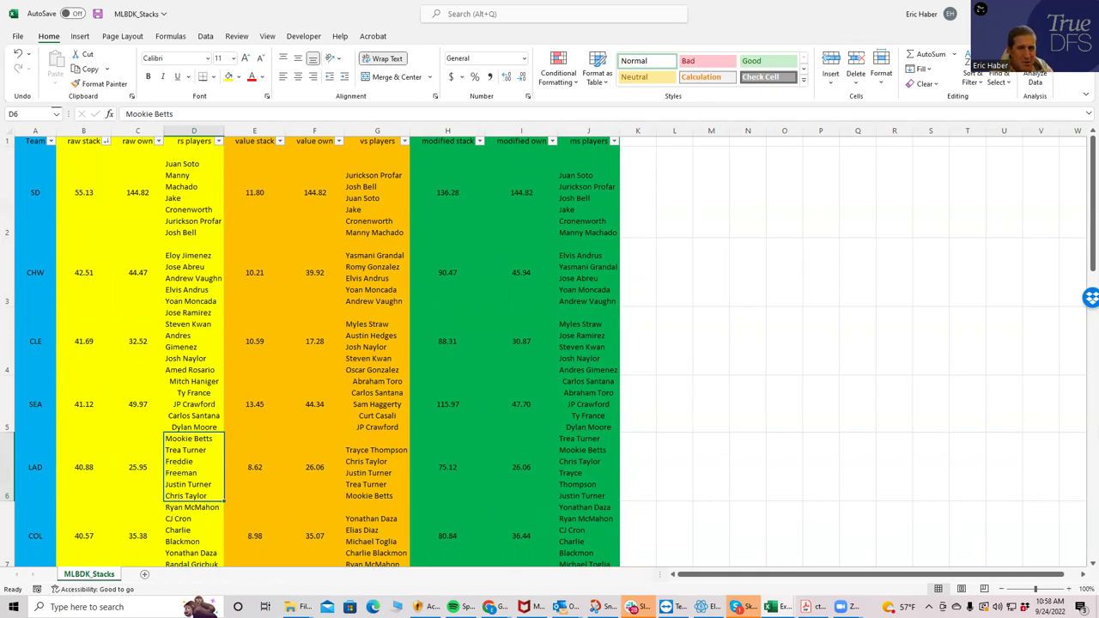
left_click(1001, 13)
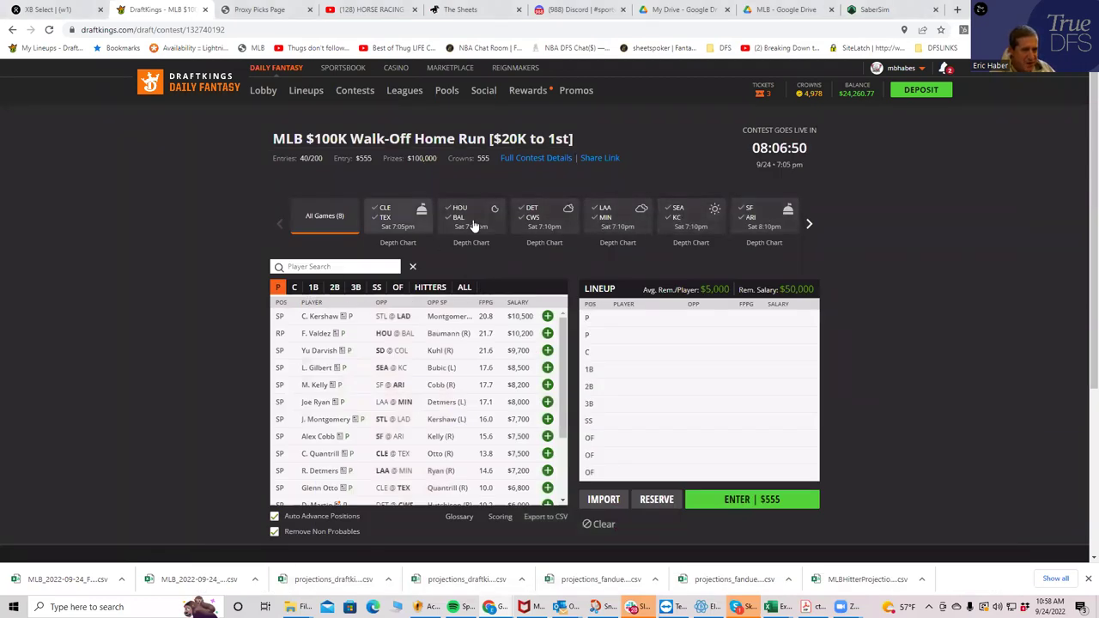
Filter the DraftKings player pool to hitters from the STL at LAD game
left_click(807, 223)
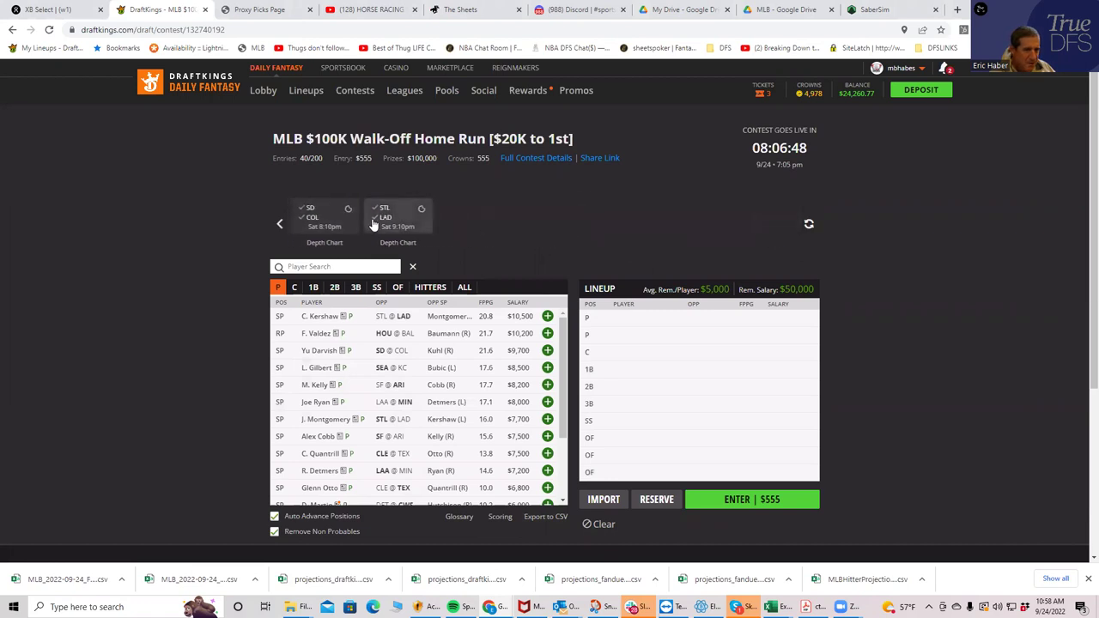
left_click(382, 219)
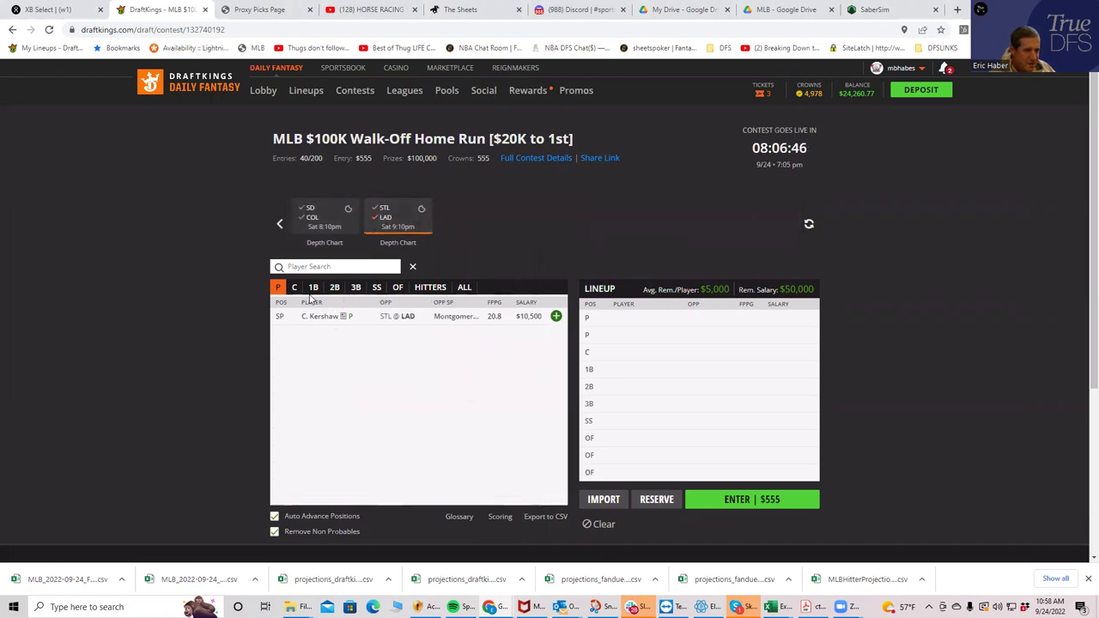
left_click(442, 288)
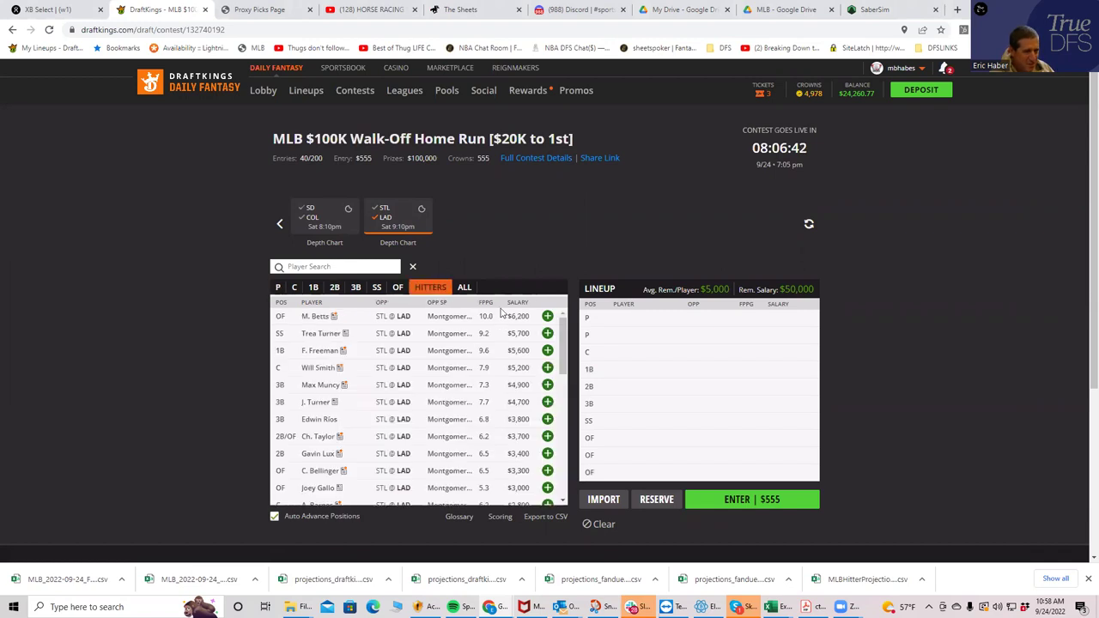
Add Trea Turner, Freeman, Muncy, Betts and Lux, then clear the game filter back to pitchers
left_click(547, 333)
left_click(547, 333)
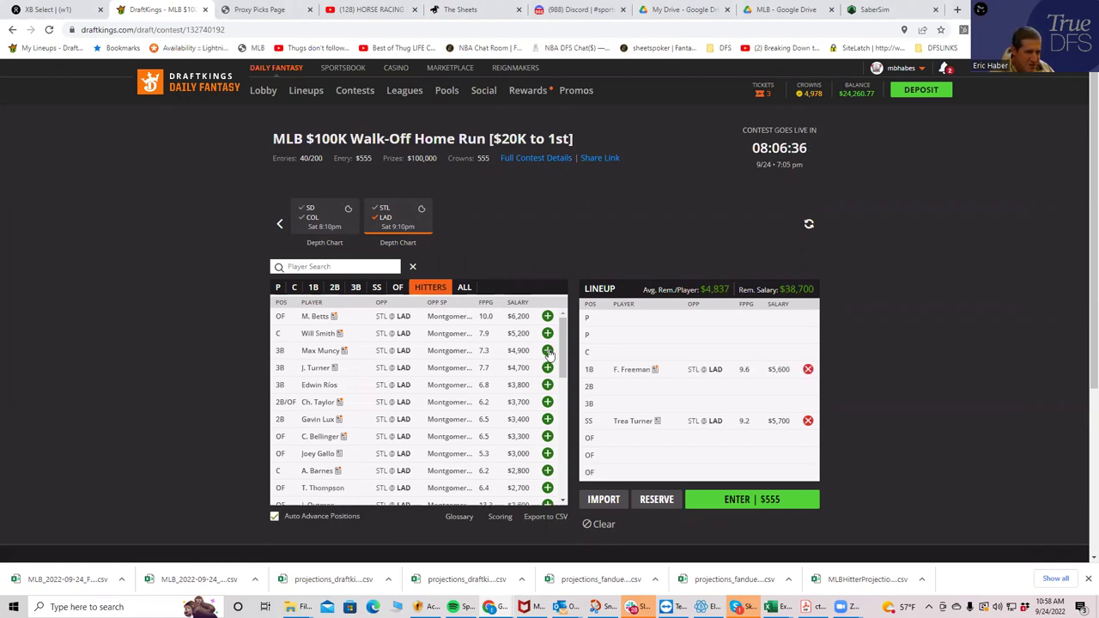
left_click(547, 350)
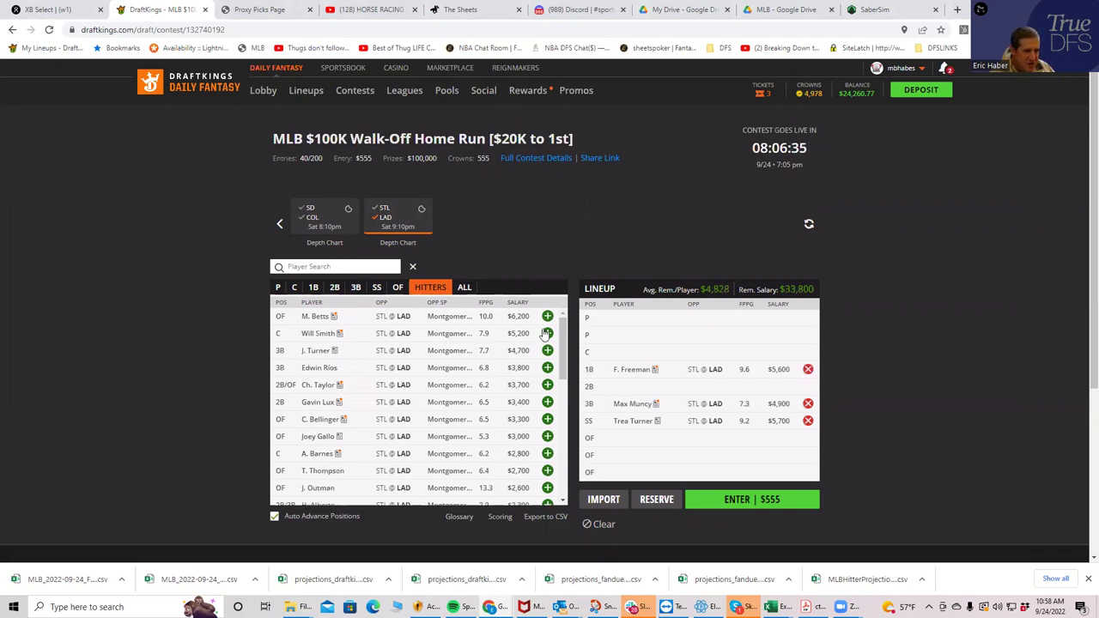
left_click(547, 316)
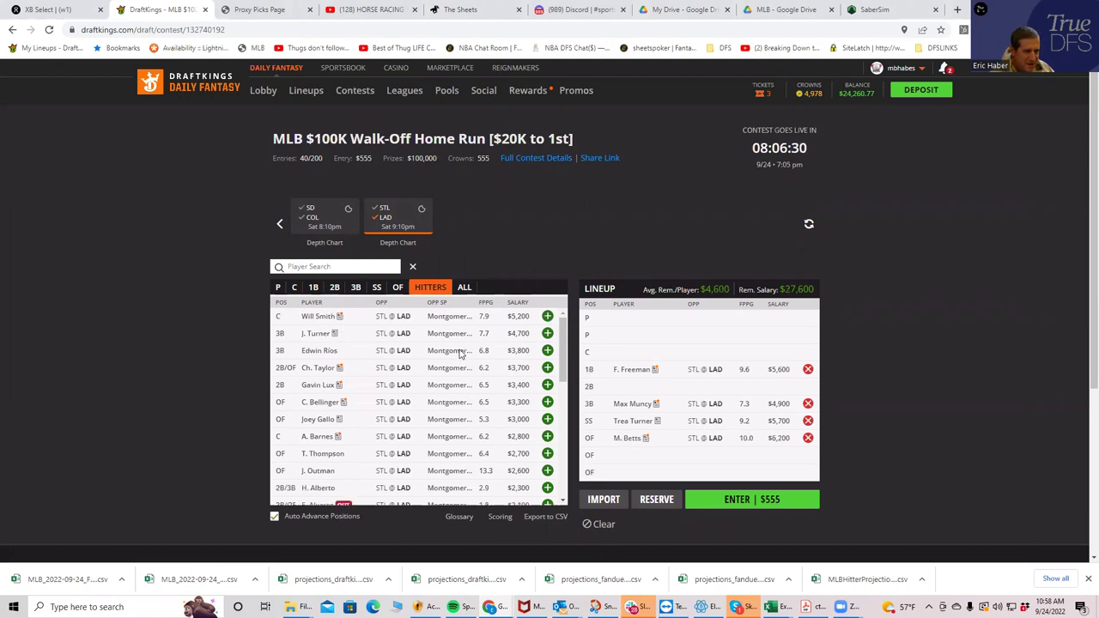
left_click(548, 386)
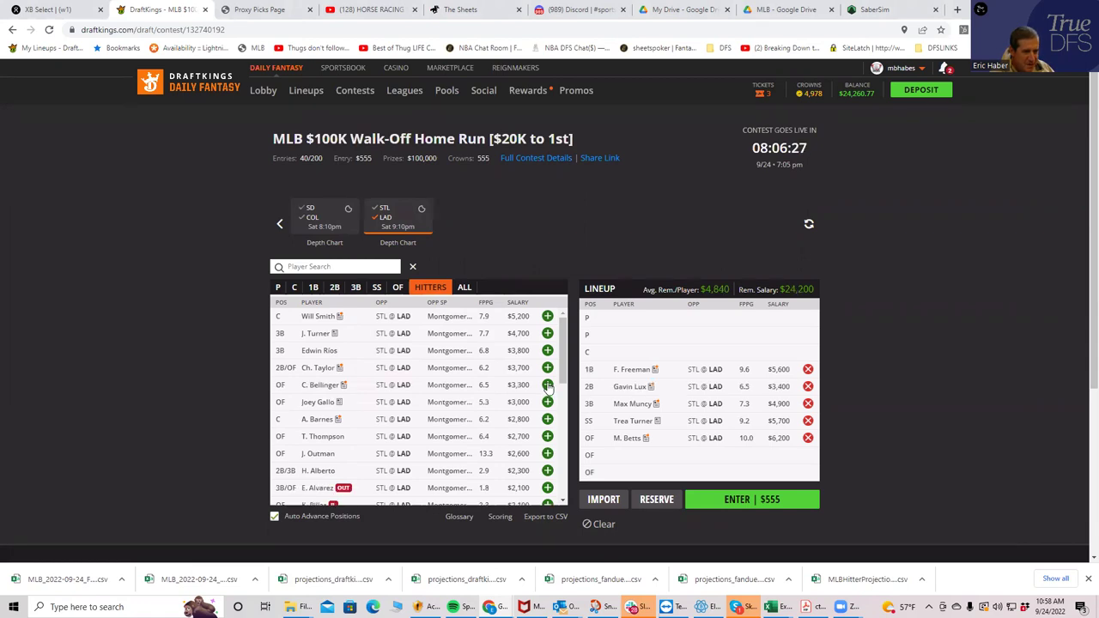
left_click(386, 216)
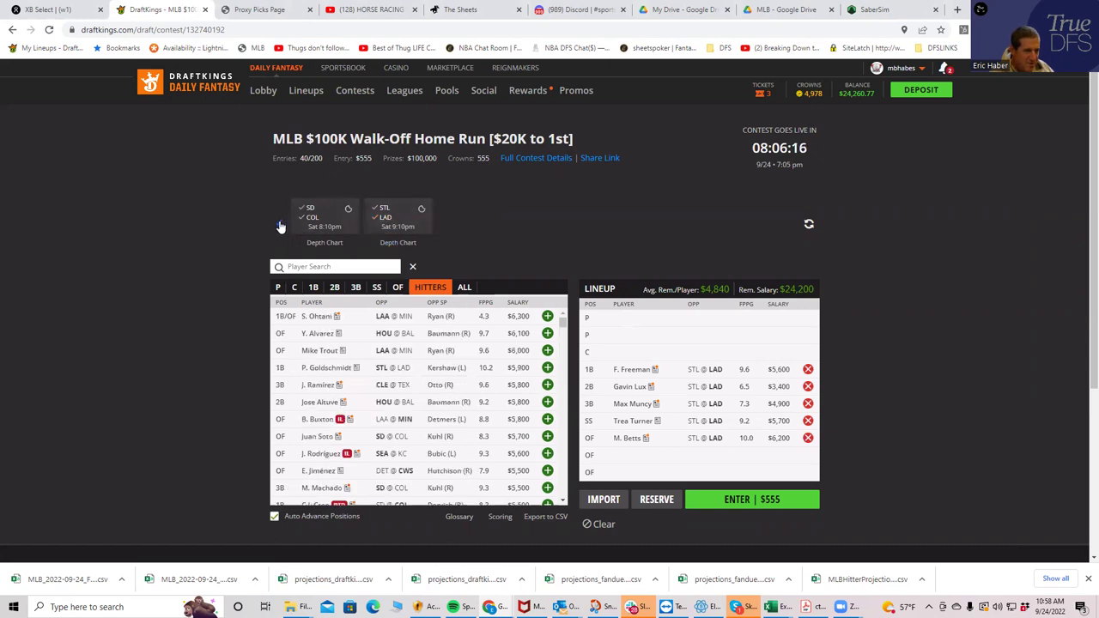
left_click(277, 287)
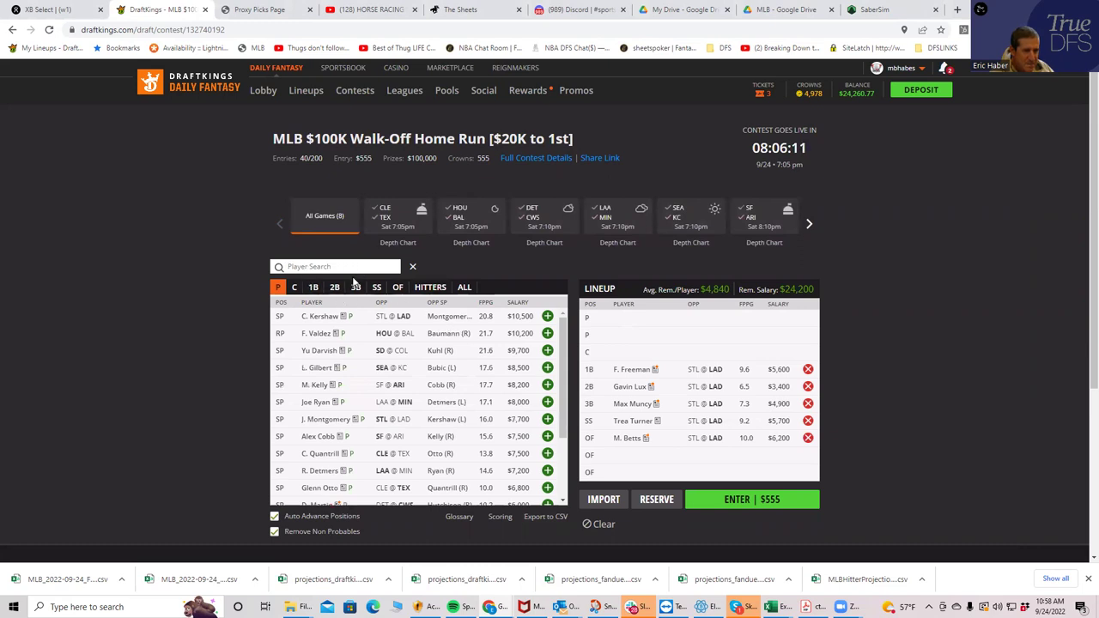
Add D. Martin ($6,000) from DET at CWS as a pitcher and review his game log
left_click(535, 225)
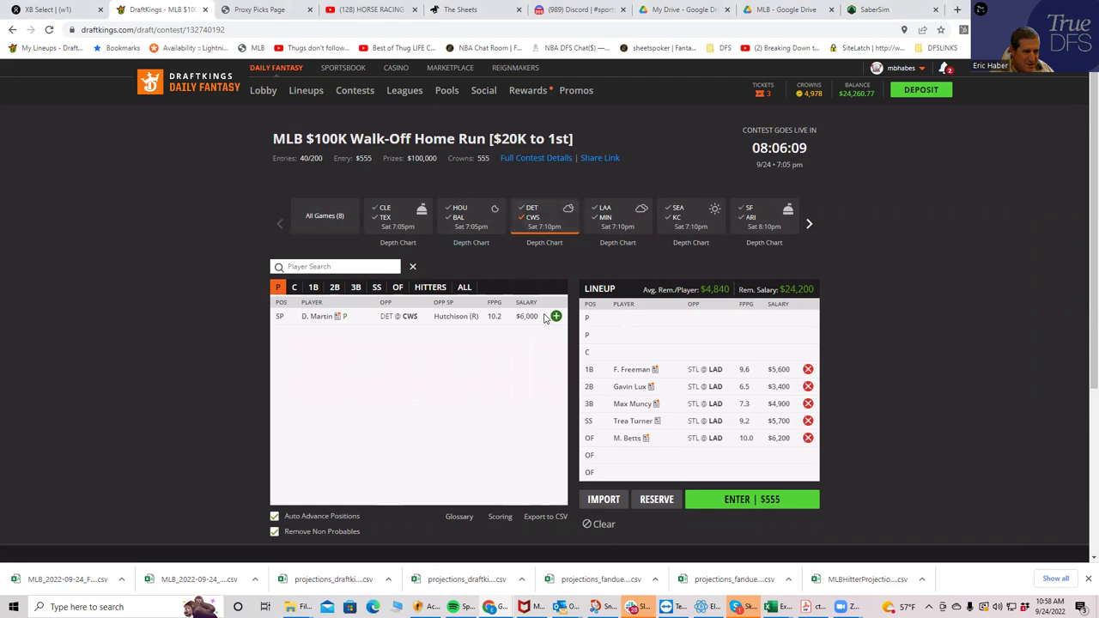
left_click(555, 316)
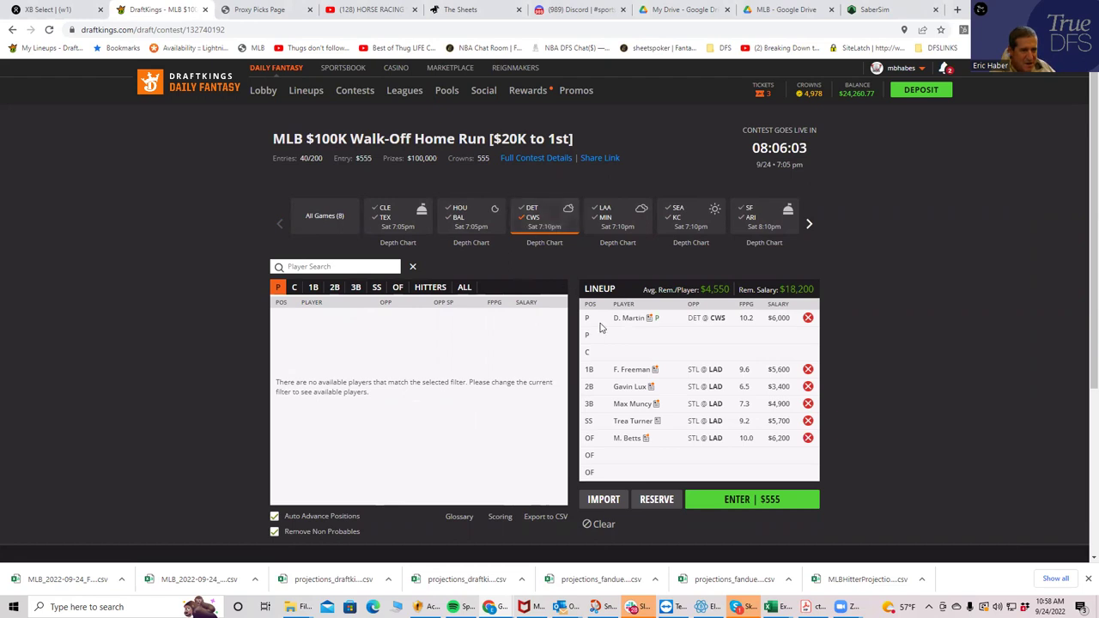
left_click(625, 318)
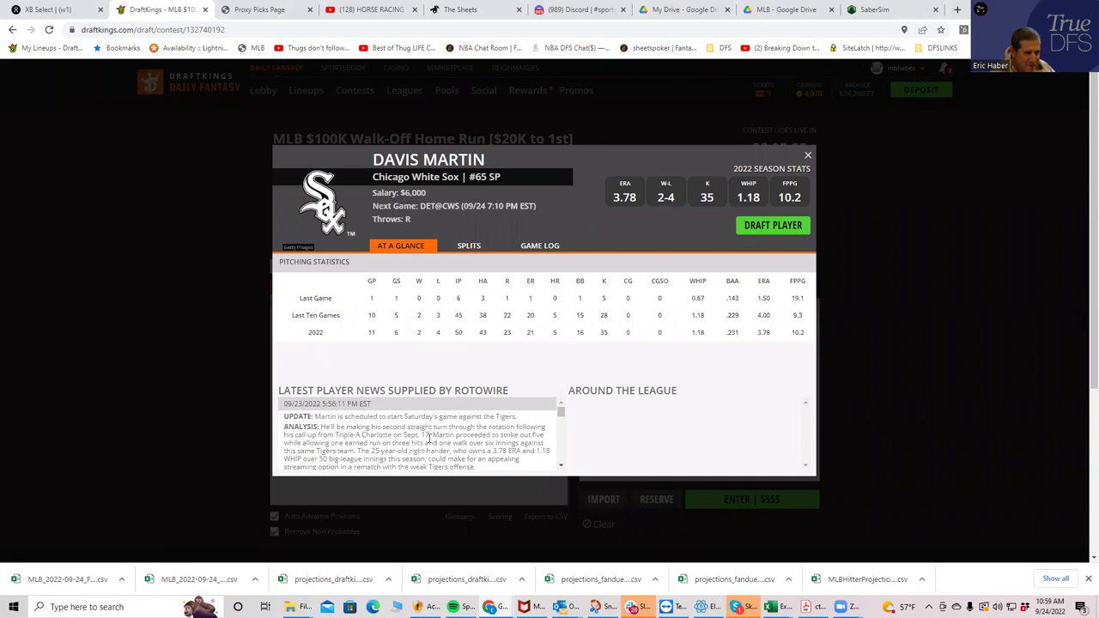
left_click(528, 249)
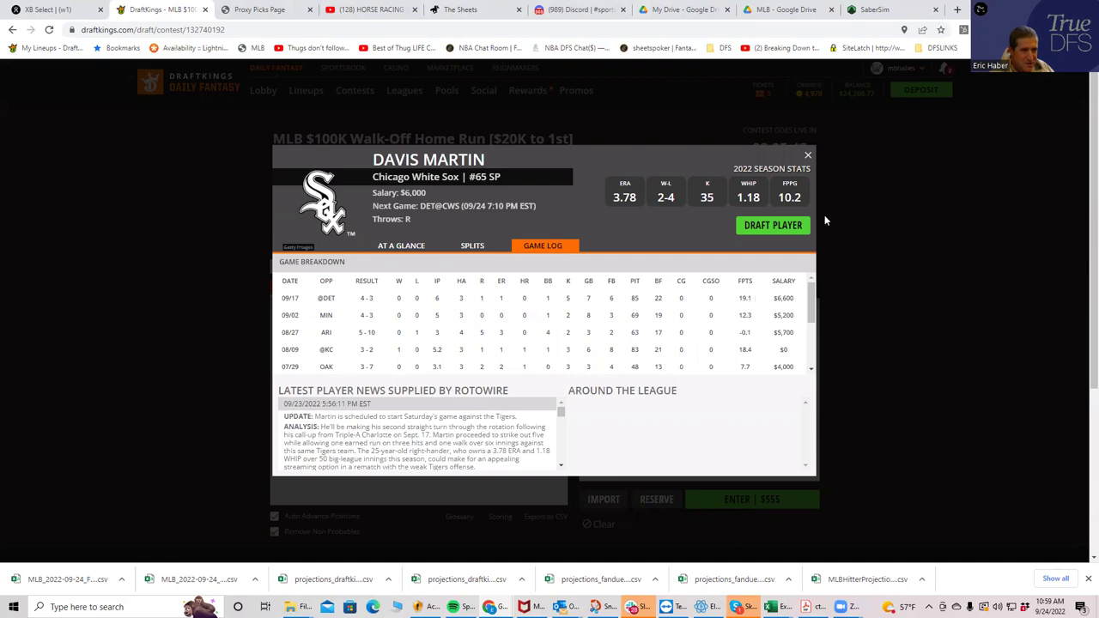
left_click(808, 157)
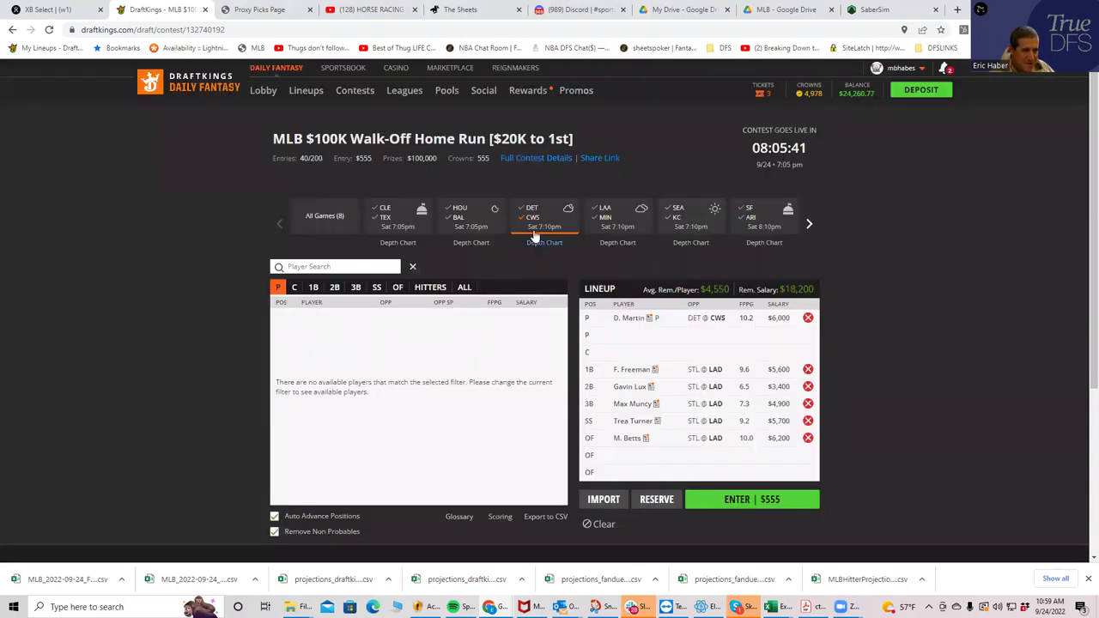
Add R. Detmers ($7,200) as second pitcher, then review J. Montgomery's game log from STL at LAD
left_click(534, 221)
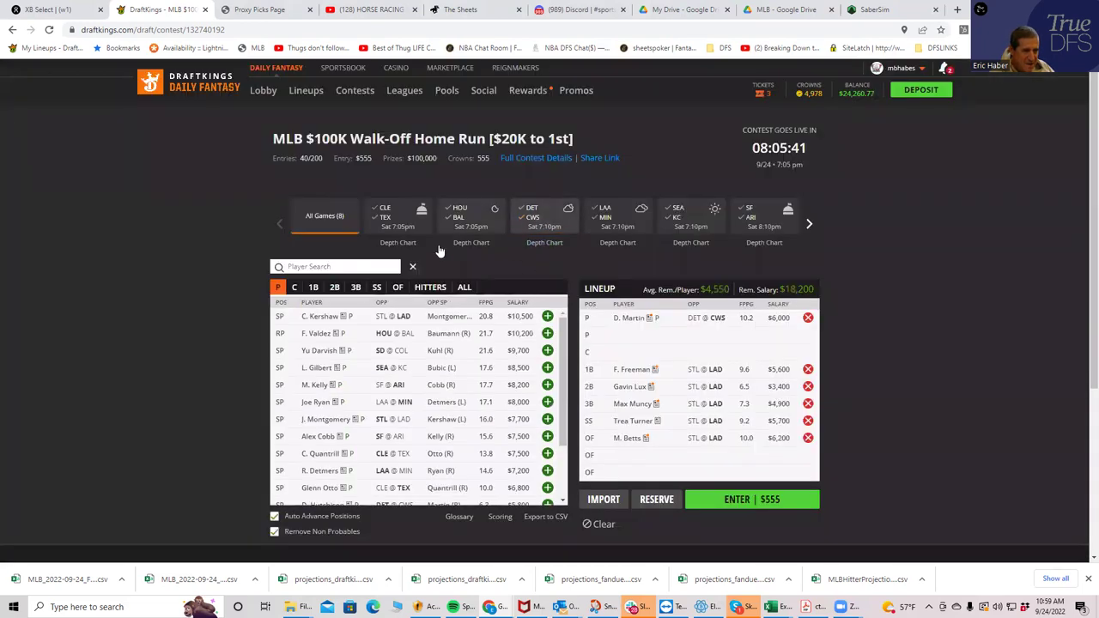
left_click(547, 471)
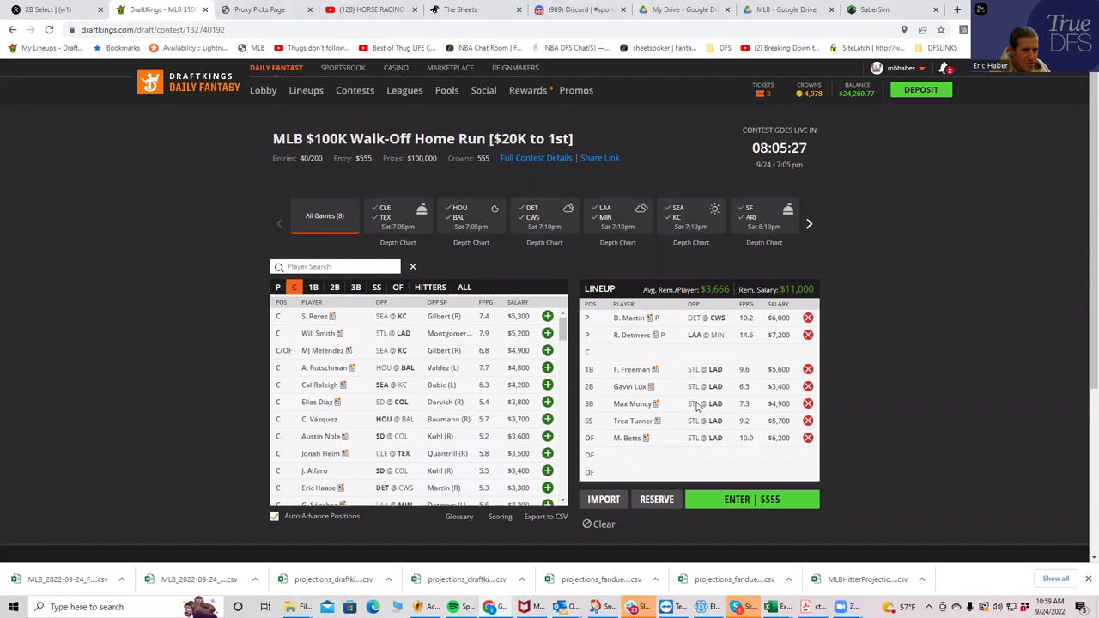
left_click(806, 225)
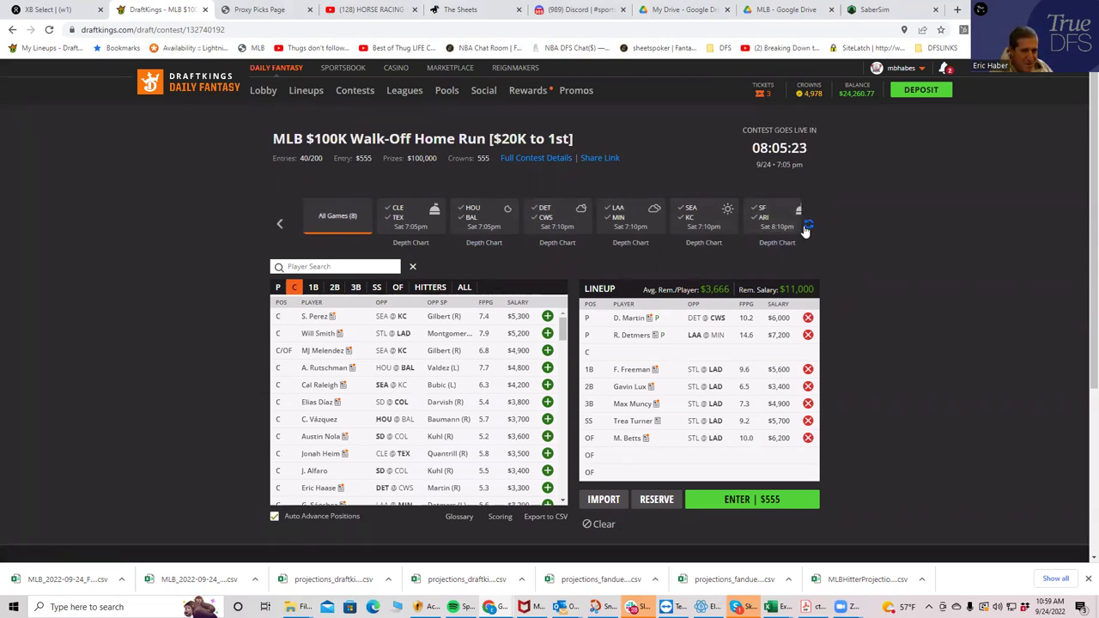
left_click(382, 218)
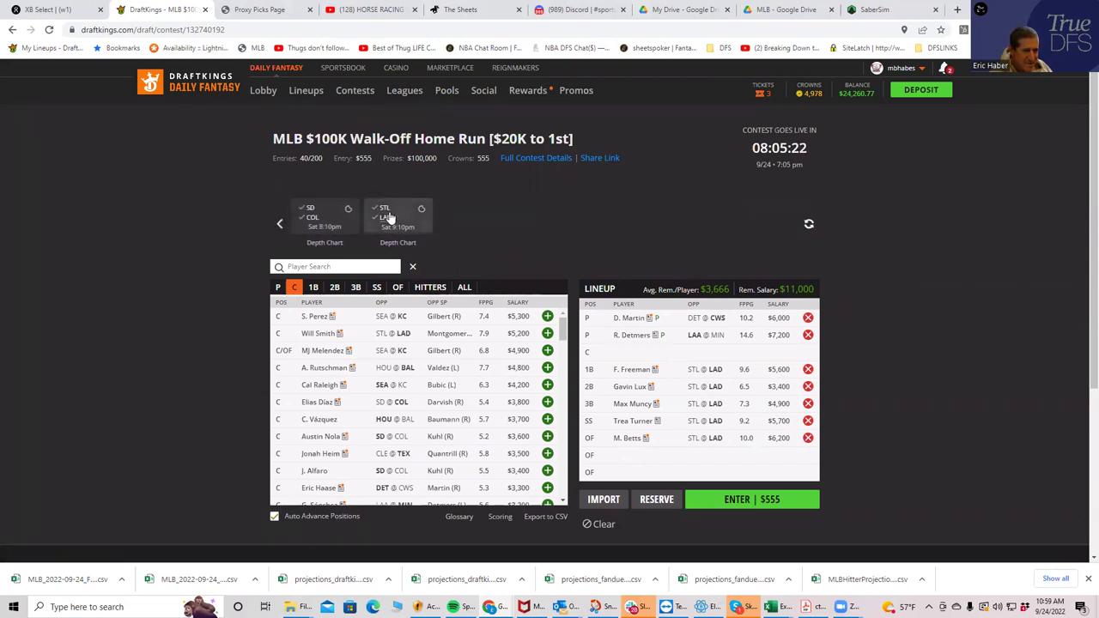
left_click(277, 288)
left_click(312, 317)
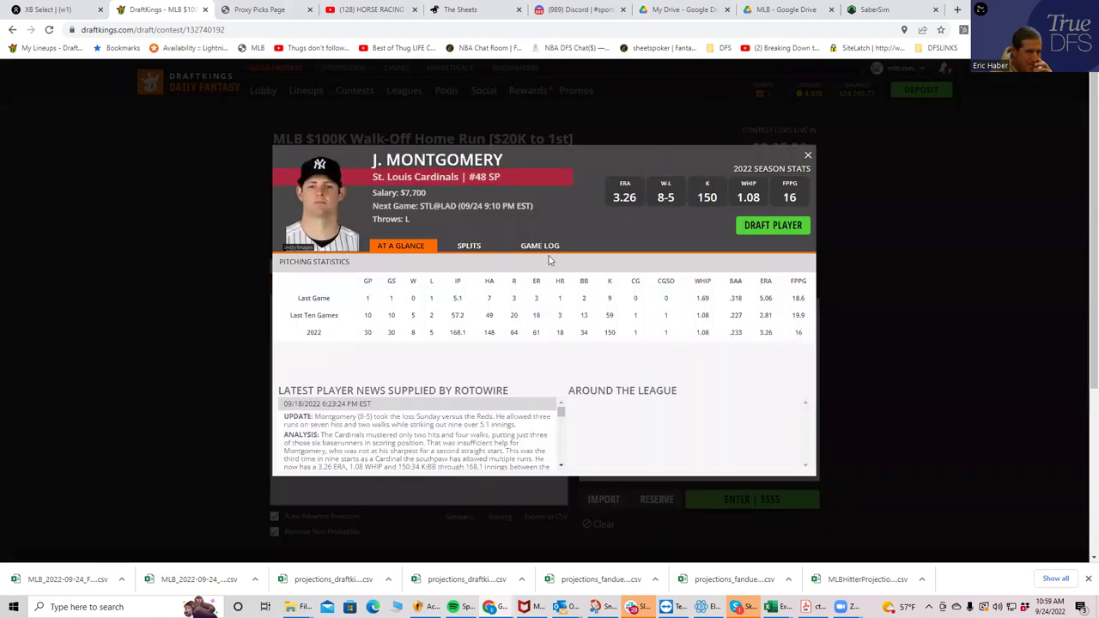
left_click(550, 251)
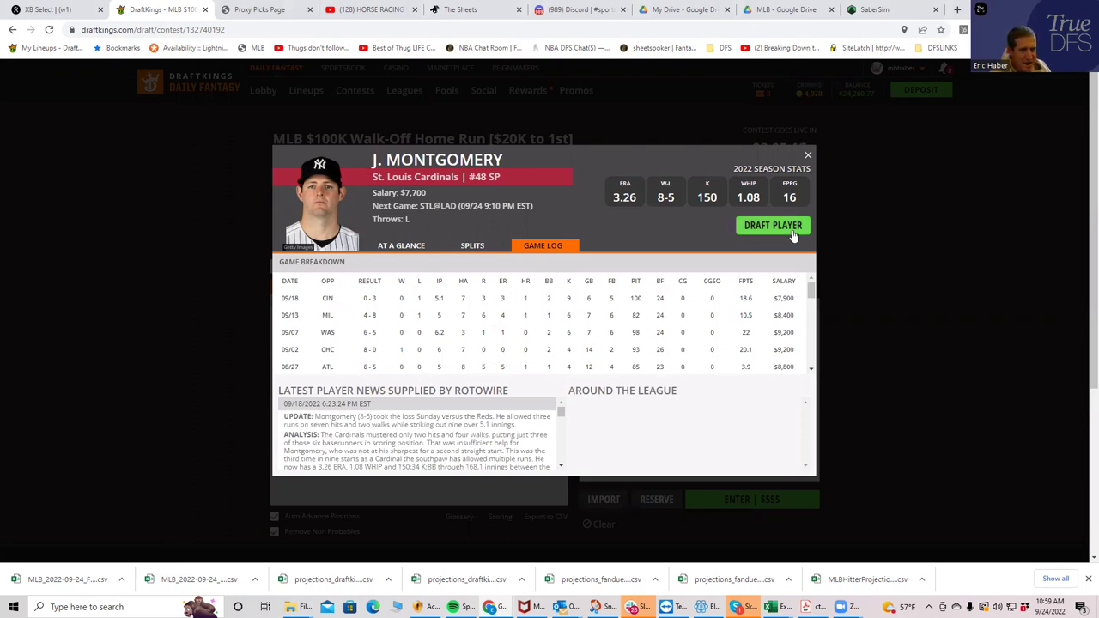
left_click(808, 158)
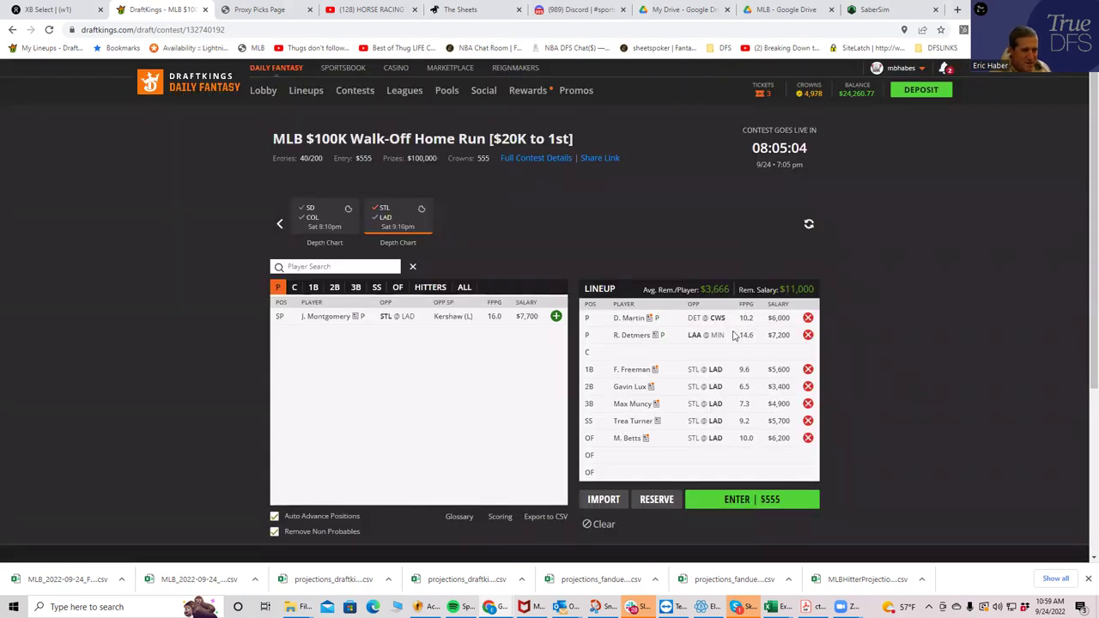
Remove Freeman, Lux, Muncy, Turner and Betts, and filter players to the SD at COL game
left_click(808, 369)
left_click(808, 386)
left_click(808, 403)
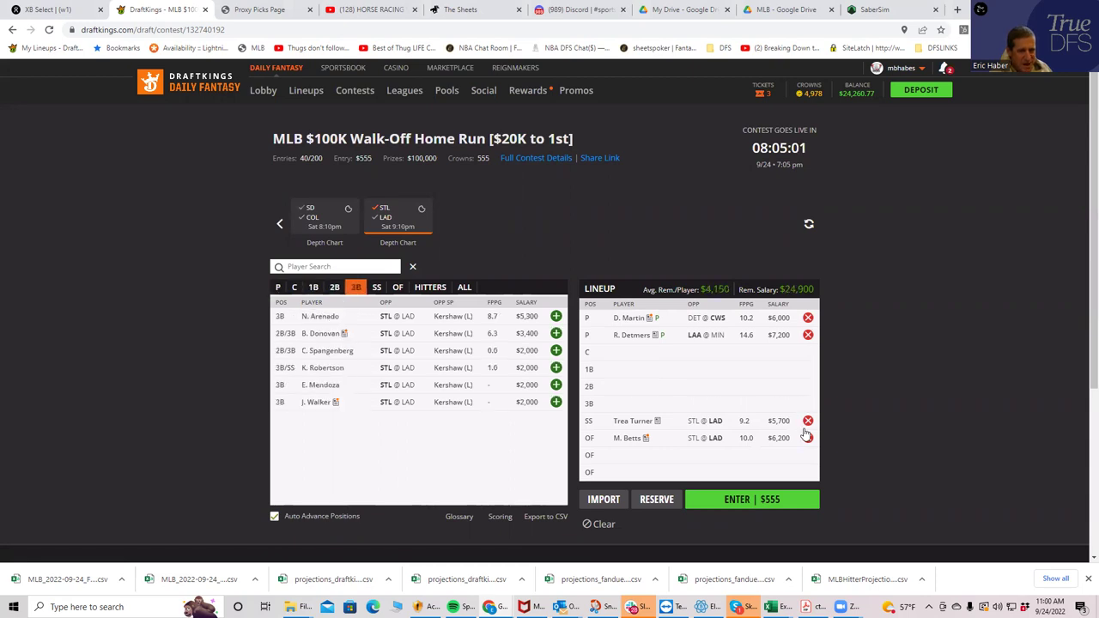
left_click(808, 421)
left_click(808, 438)
left_click(386, 216)
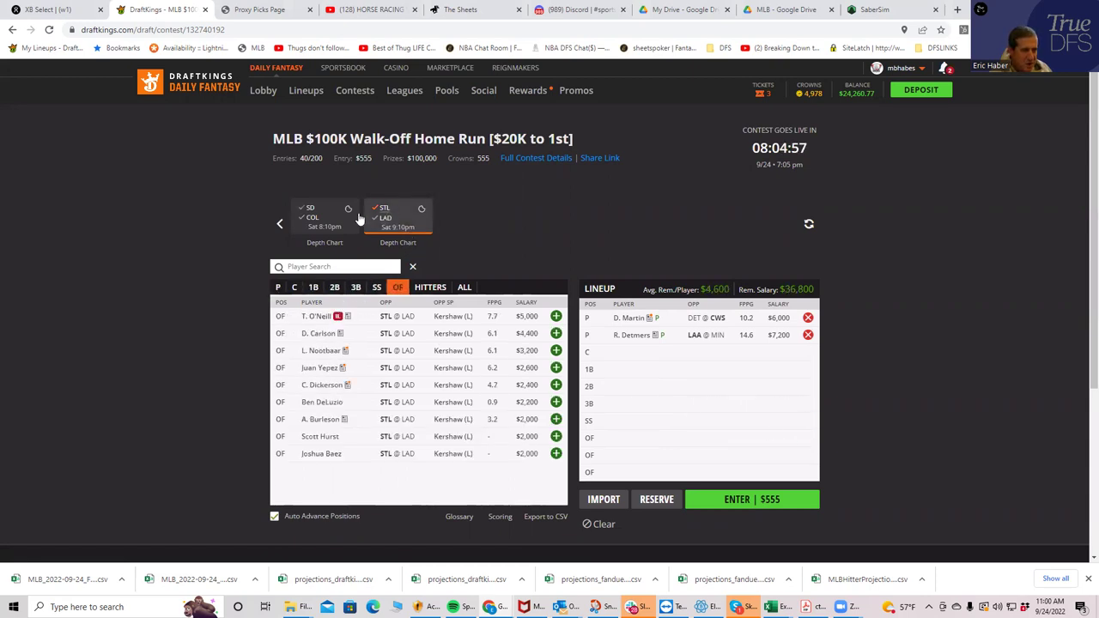
left_click(312, 212)
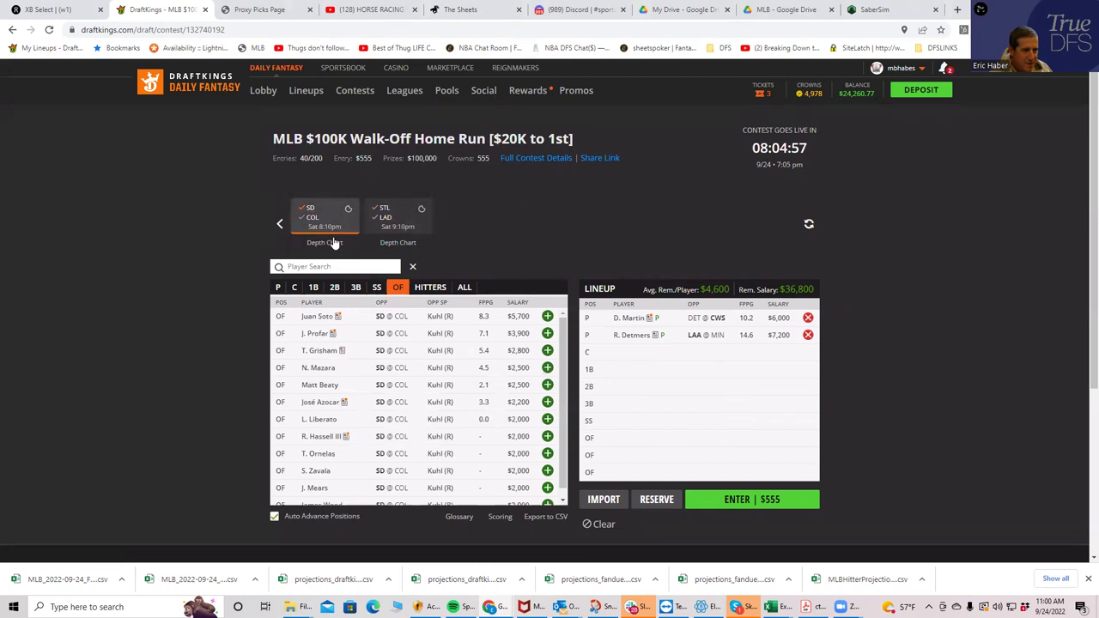
Add Soto and Profar in the outfield, Machado at third, Drury at first and Cronenworth at second
left_click(547, 318)
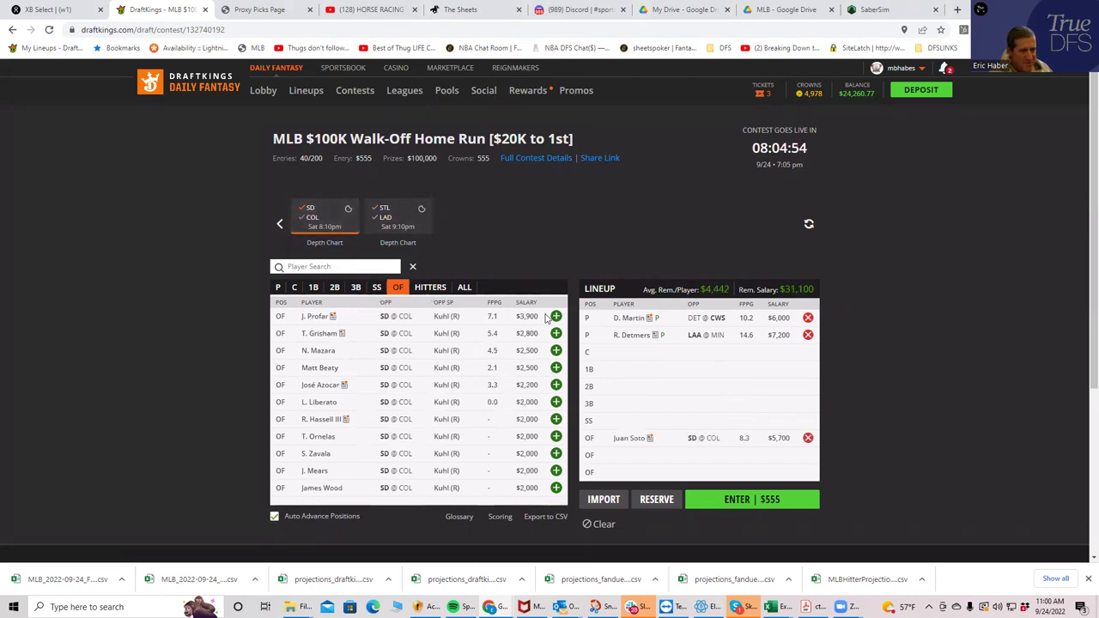
left_click(356, 287)
left_click(556, 316)
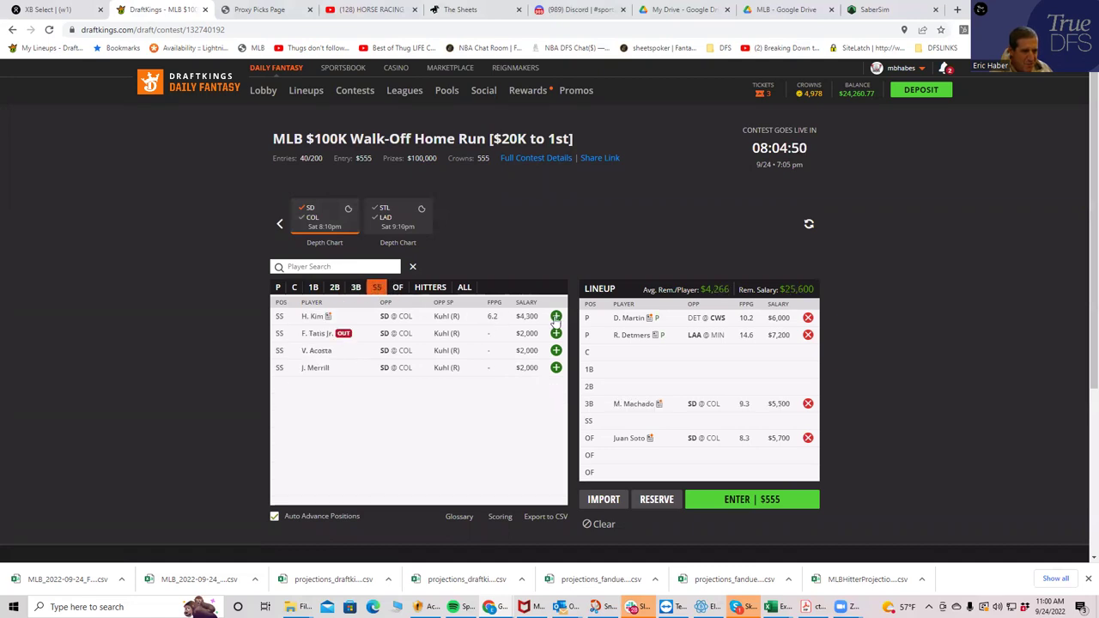
left_click(399, 292)
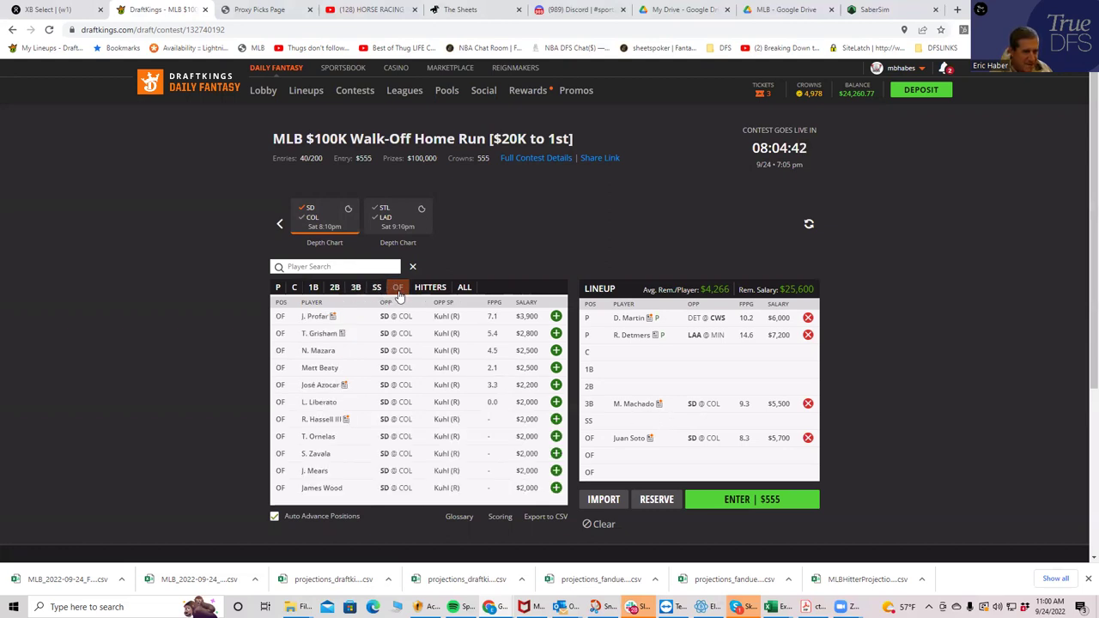
left_click(556, 317)
left_click(314, 288)
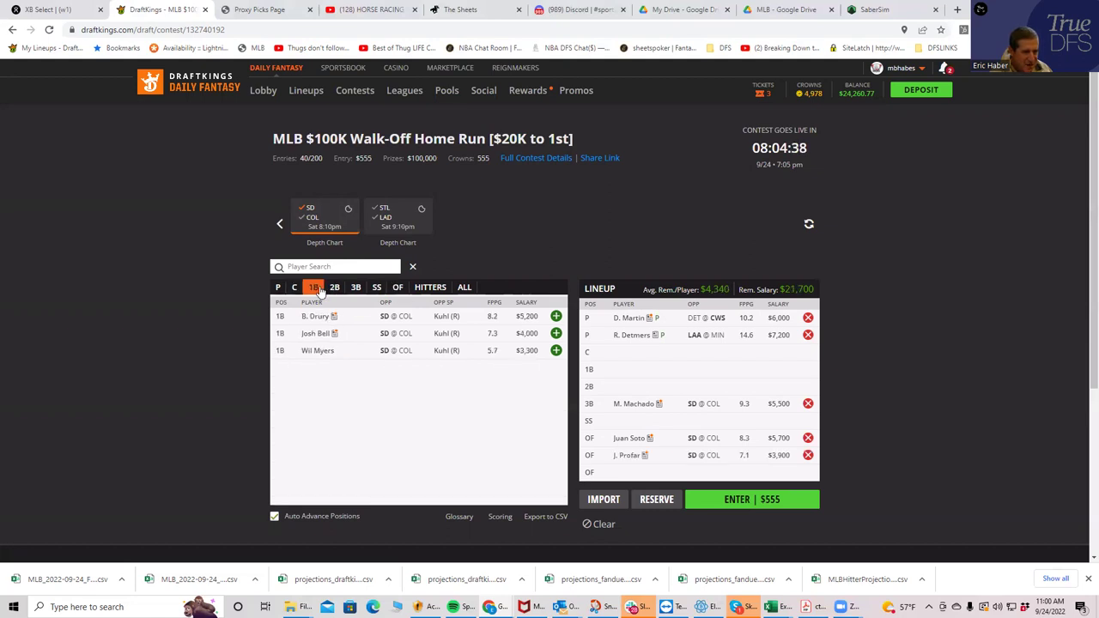
left_click(556, 317)
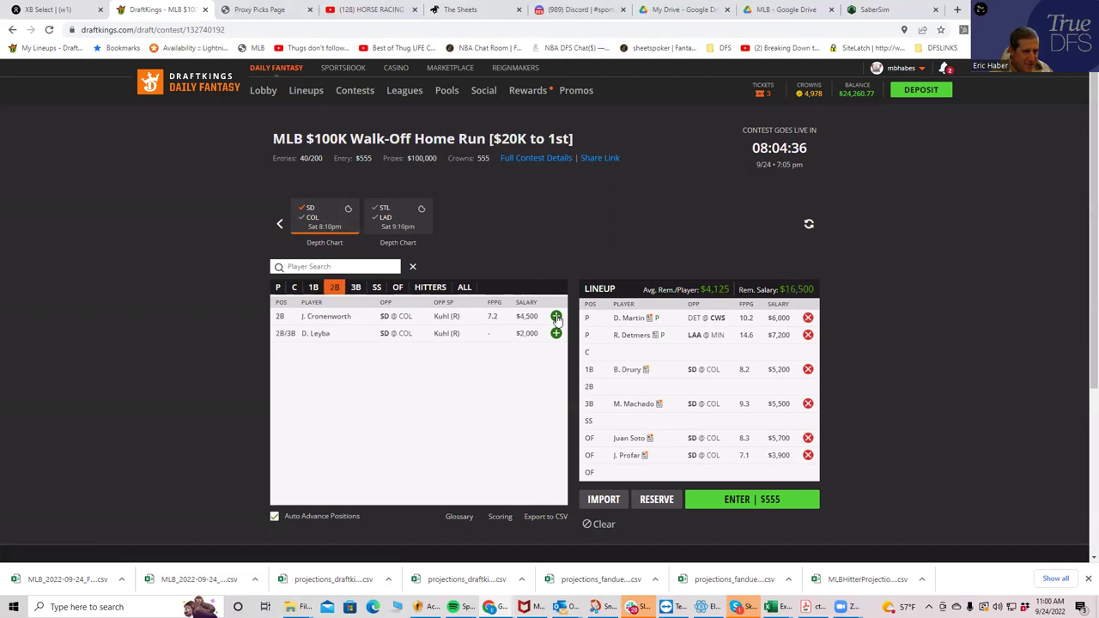
left_click(556, 317)
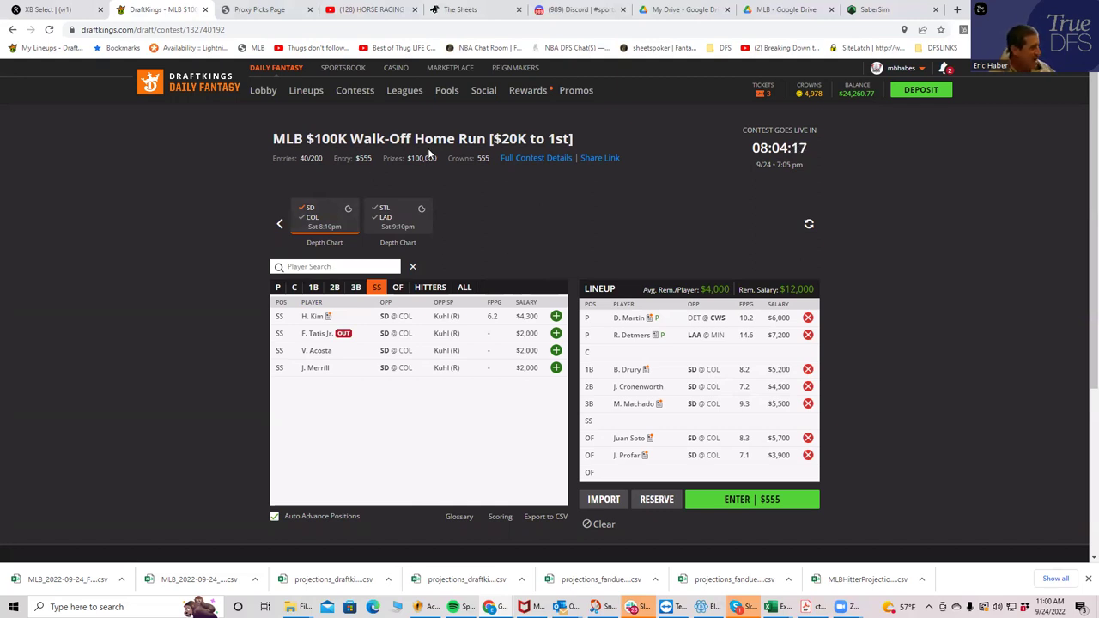
Filter to HOU at BAL pitchers and open F. Valdez's game log, showing 41.1 FPTS against Detroit
left_click(322, 217)
left_click(281, 225)
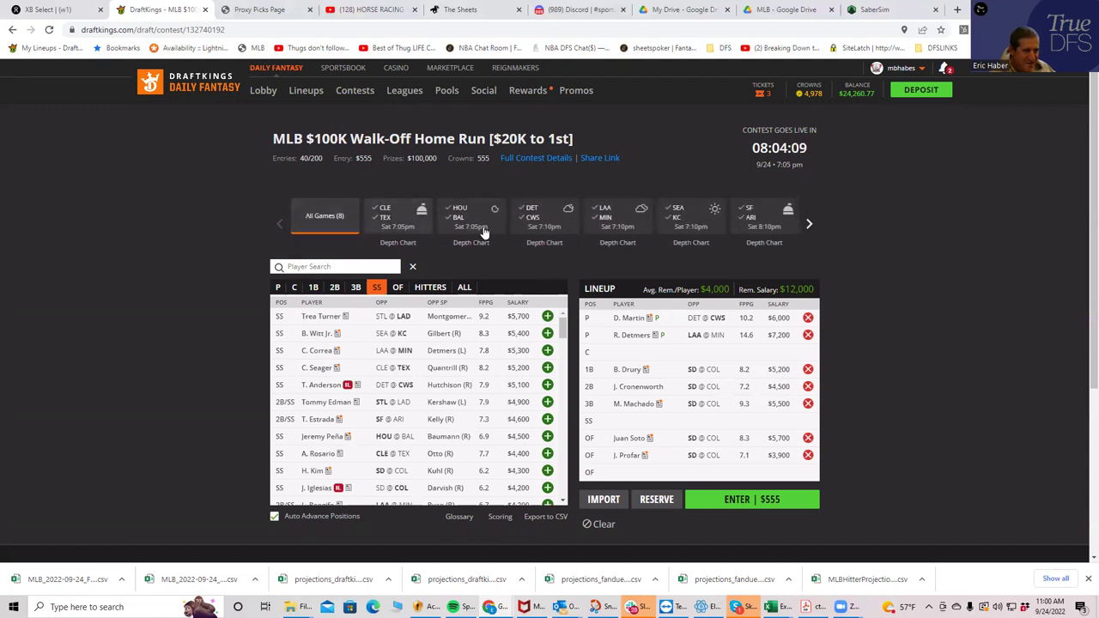
left_click(464, 211)
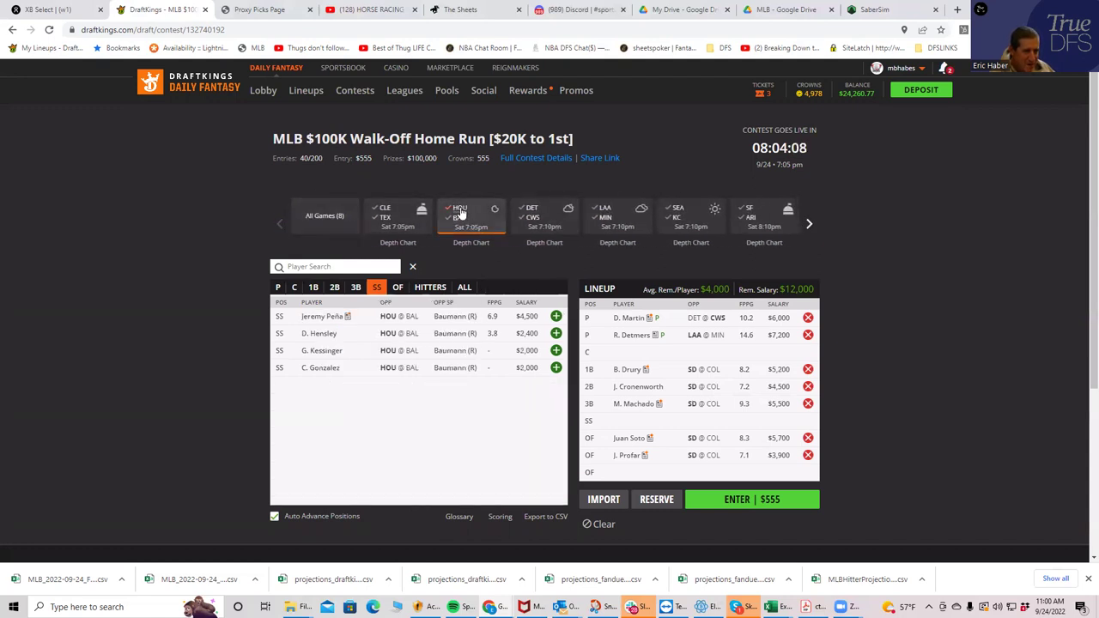
left_click(277, 287)
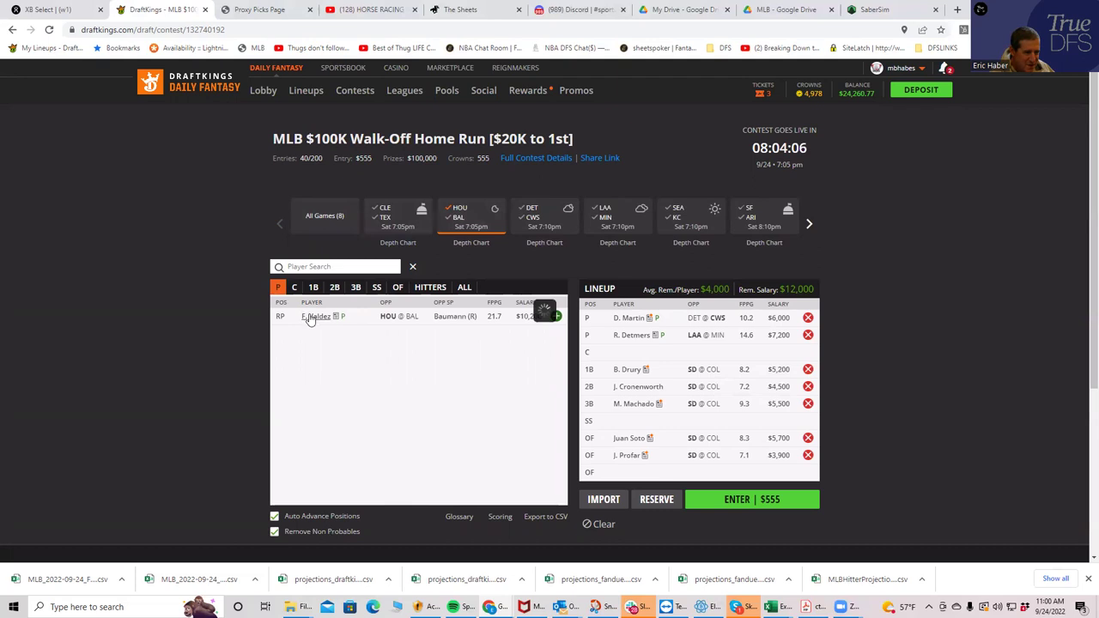
left_click(314, 317)
left_click(542, 248)
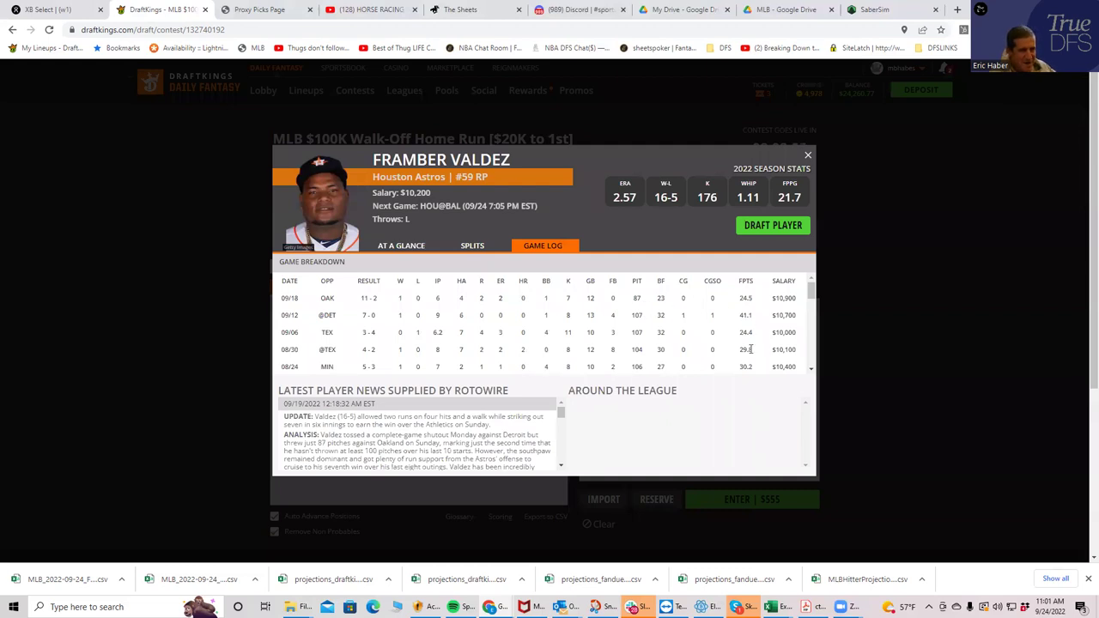
left_click(808, 157)
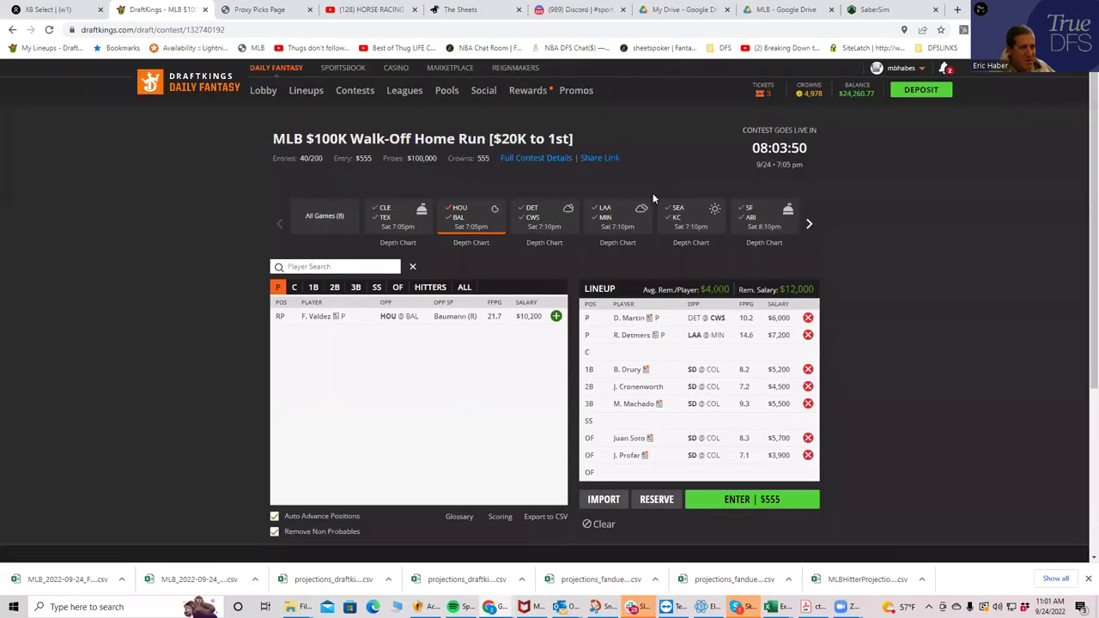